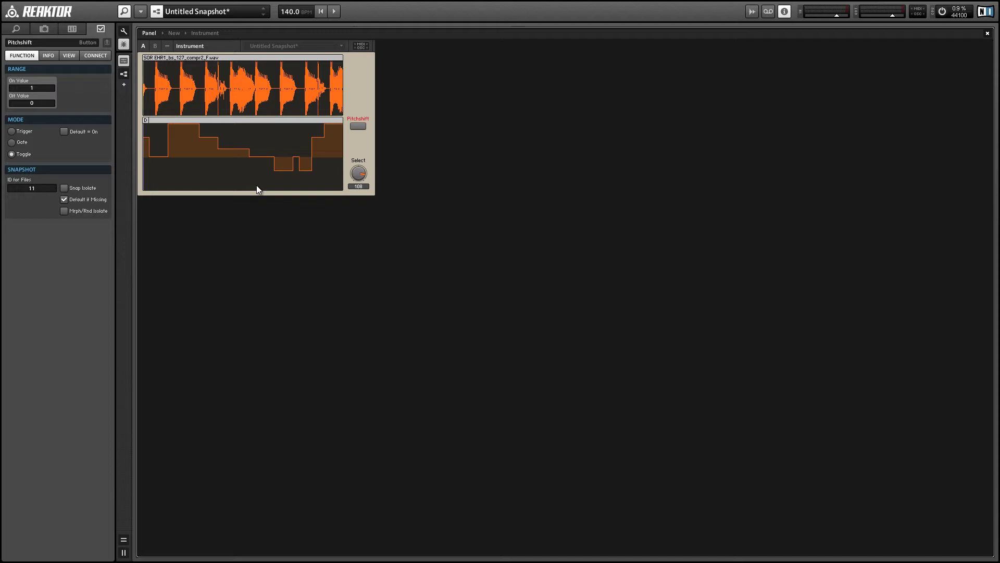
Play the current loop, toggle pitch shifting on and off, then stop playback.
click(336, 11)
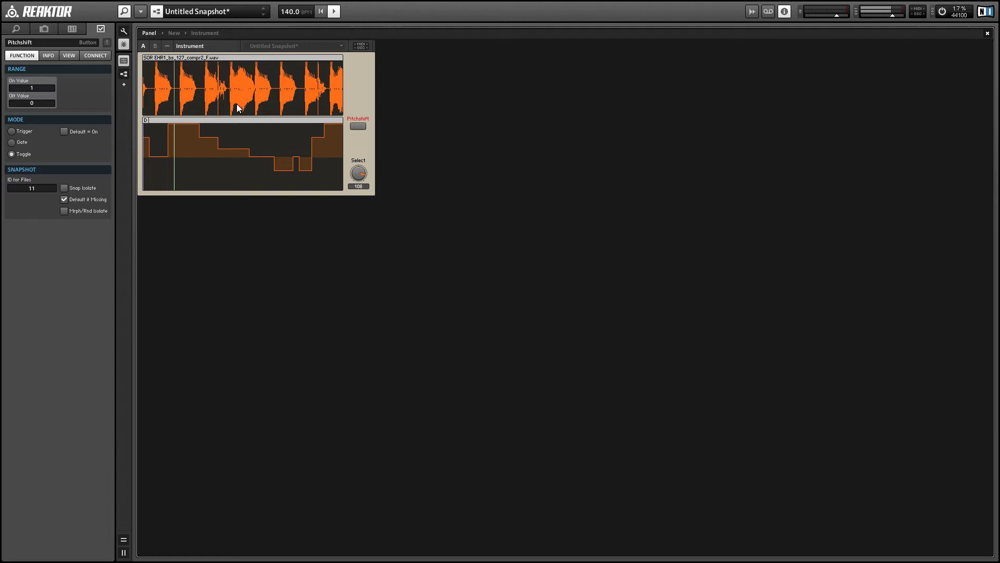
click(361, 125)
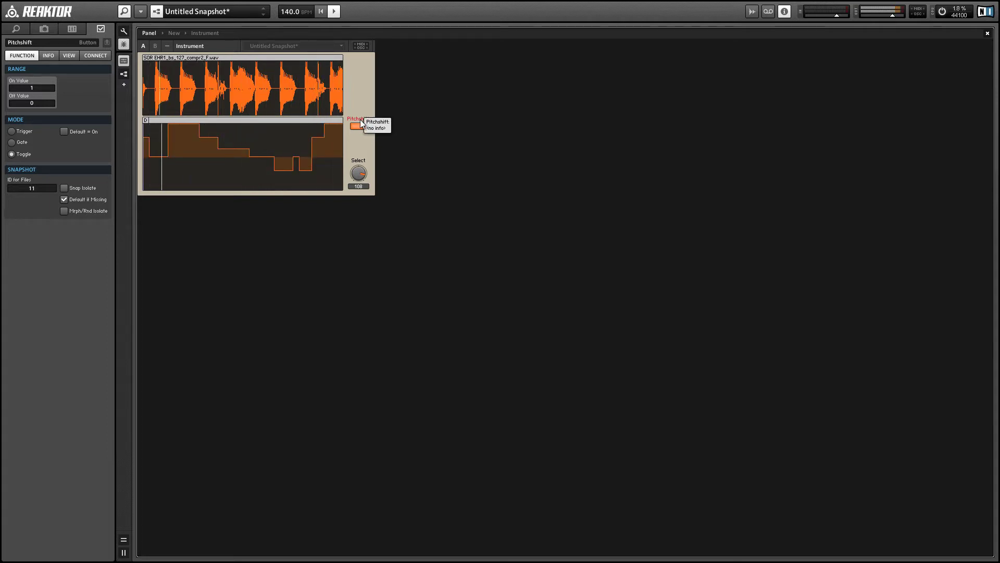
click(358, 126)
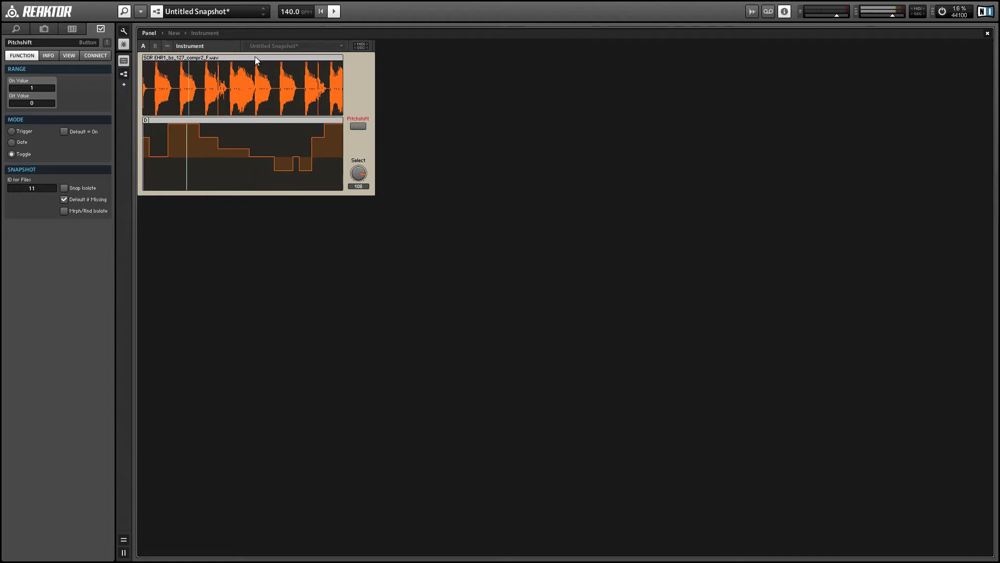
click(334, 12)
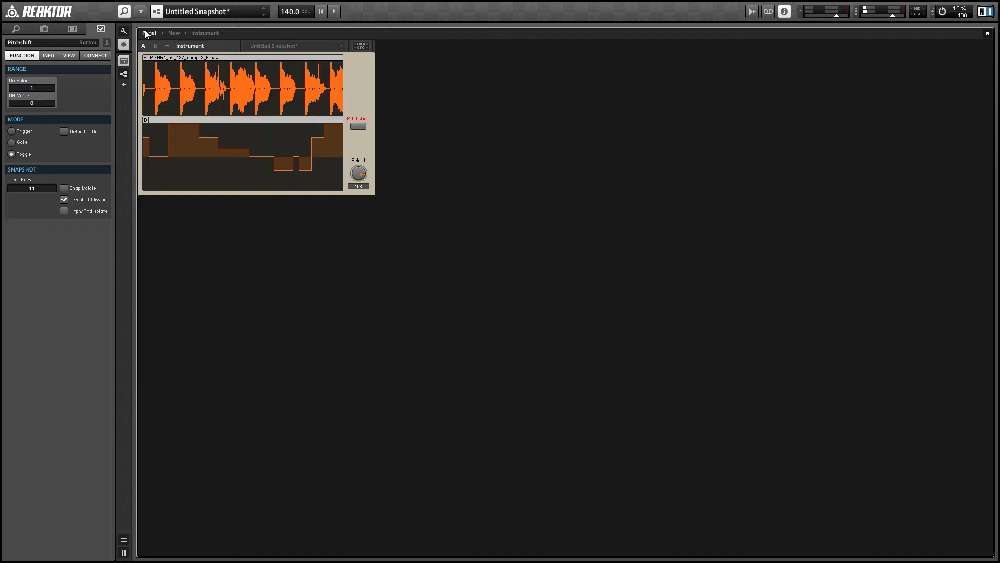
Start a new ensemble, discarding changes to the old one.
click(138, 11)
mouse_move(145, 25)
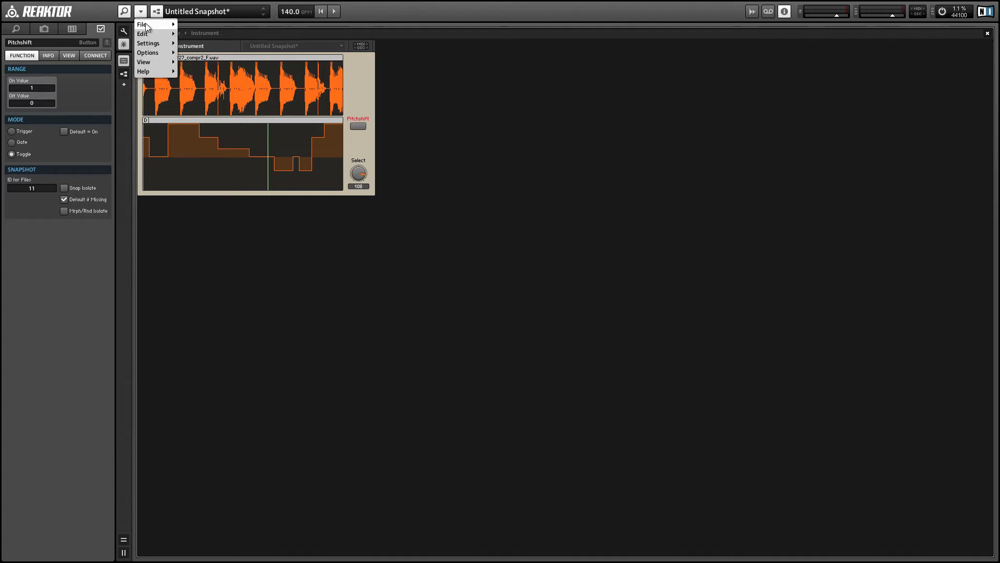
click(202, 28)
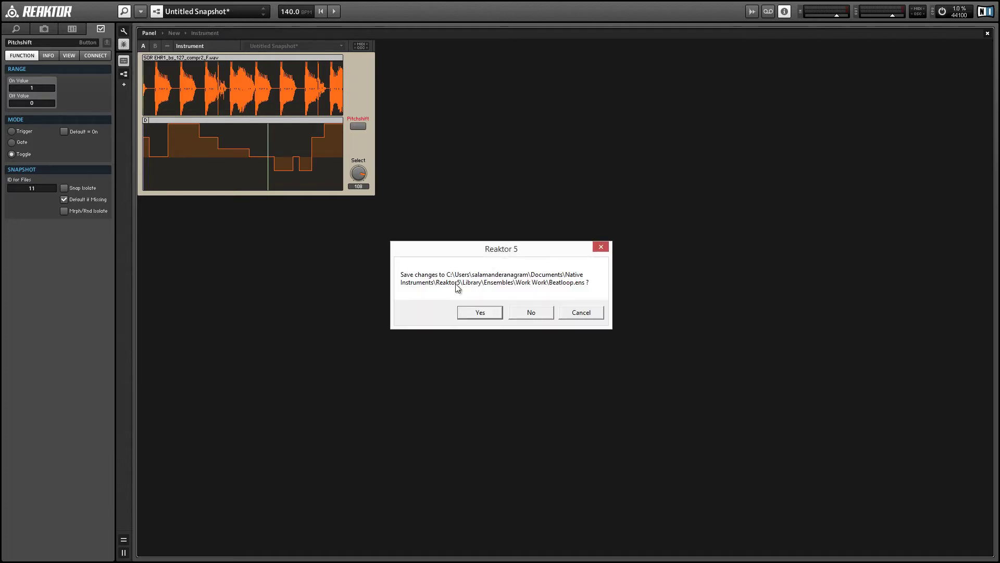
click(486, 315)
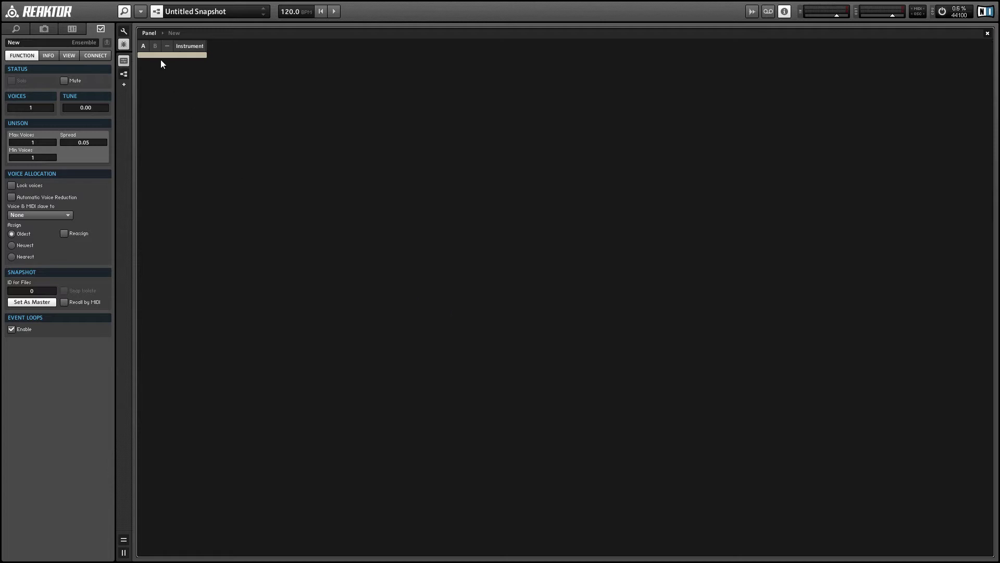
In structure view, clear the Instrument's default modules and open a new 1in1out macro.
key(F6)
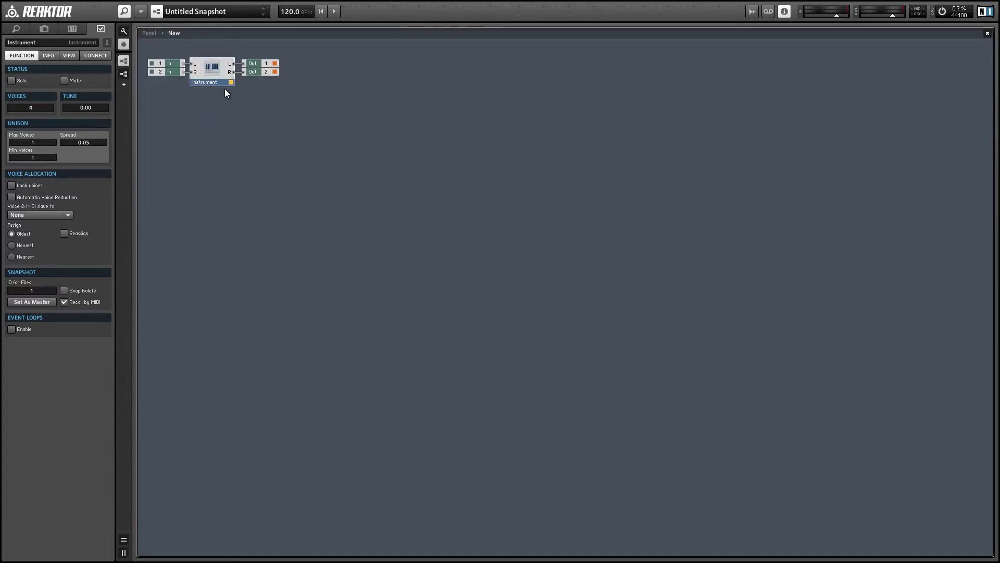
double_click(216, 69)
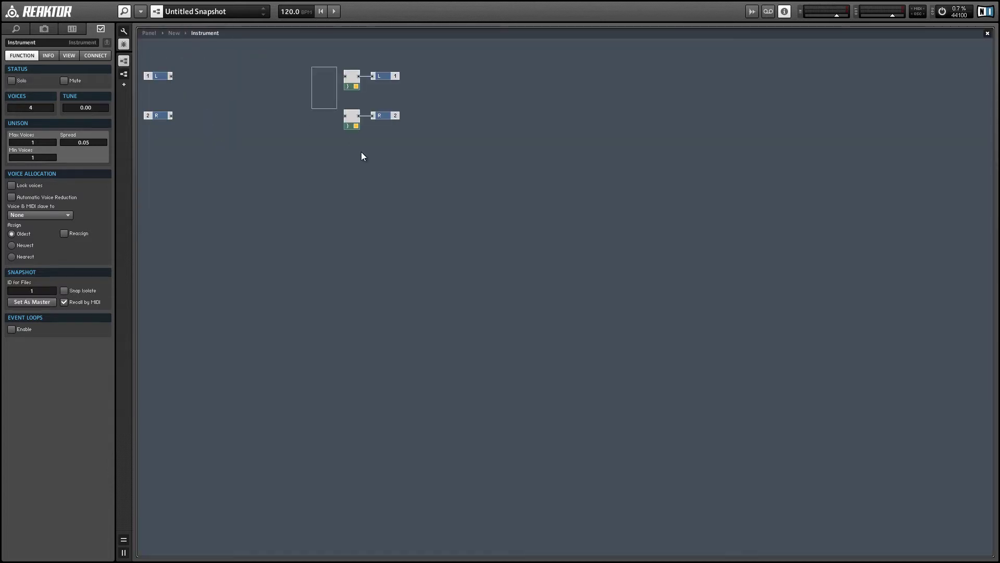
drag(362, 157, 362, 154)
key(Delete)
right_click(261, 194)
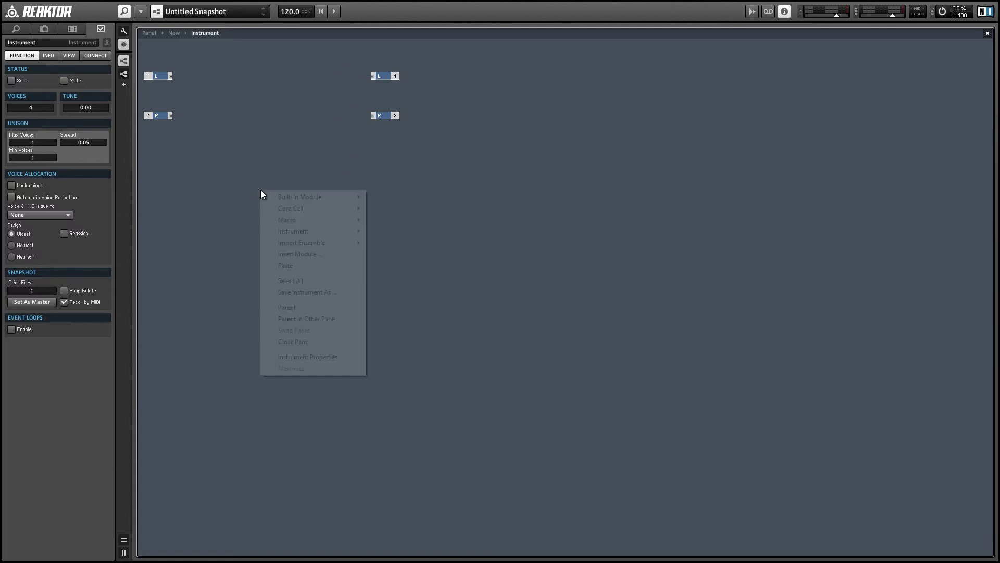
click(422, 244)
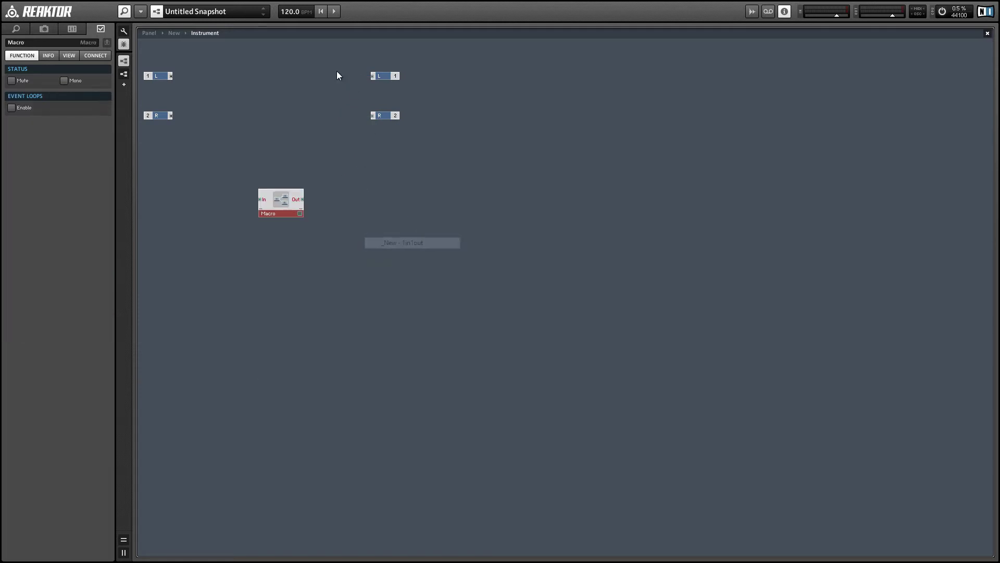
double_click(278, 195)
Insert a Beat Loop sampler and a Clock module, placing the Clock beside Beat Loop.
right_click(273, 161)
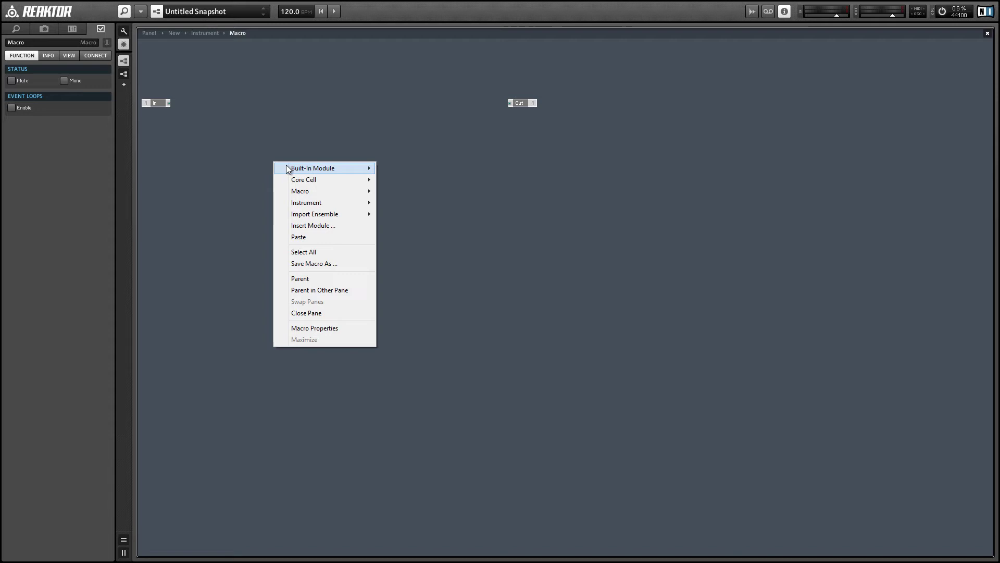
mouse_move(404, 244)
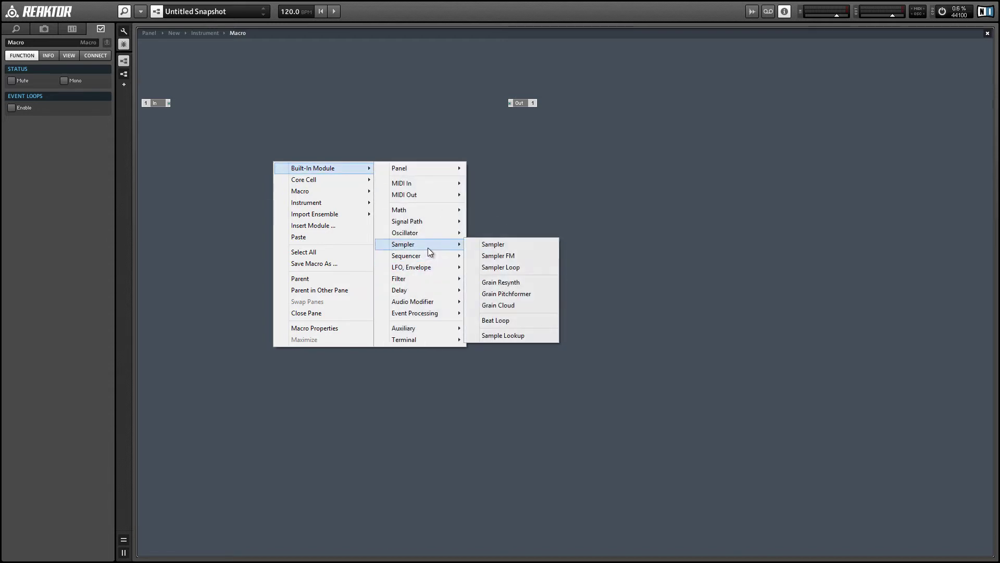
click(512, 320)
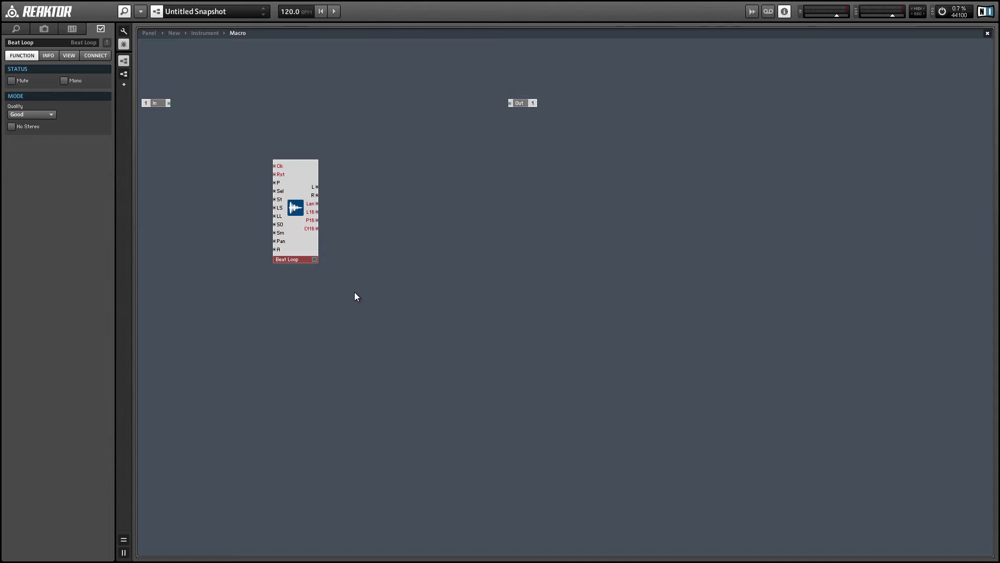
drag(297, 267, 359, 259)
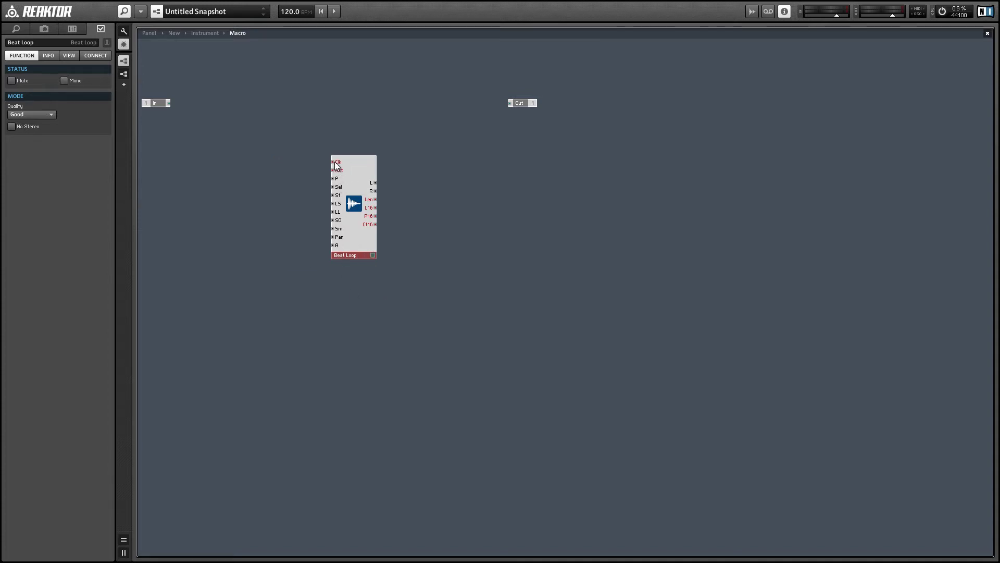
right_click(271, 113)
mouse_move(416, 135)
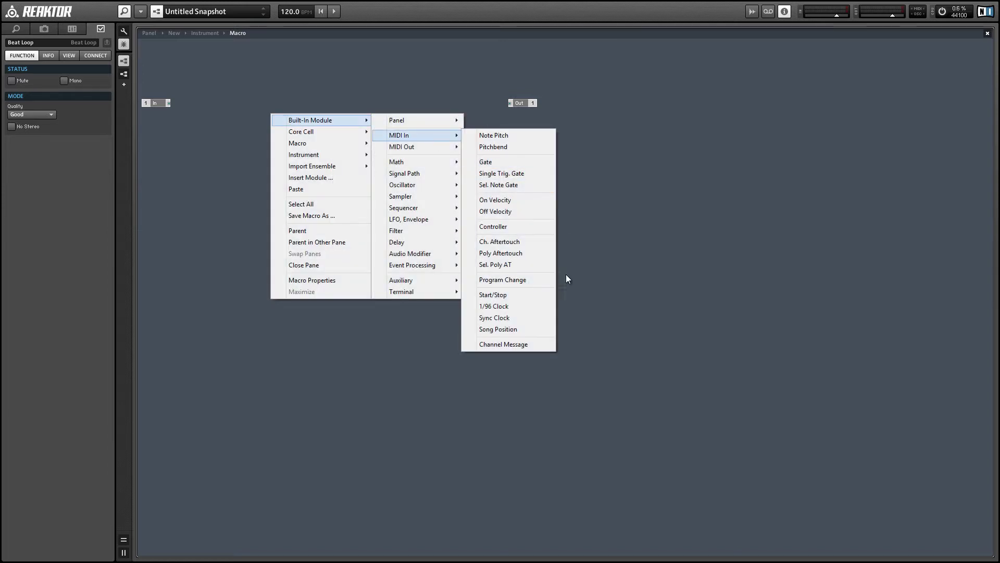
click(494, 306)
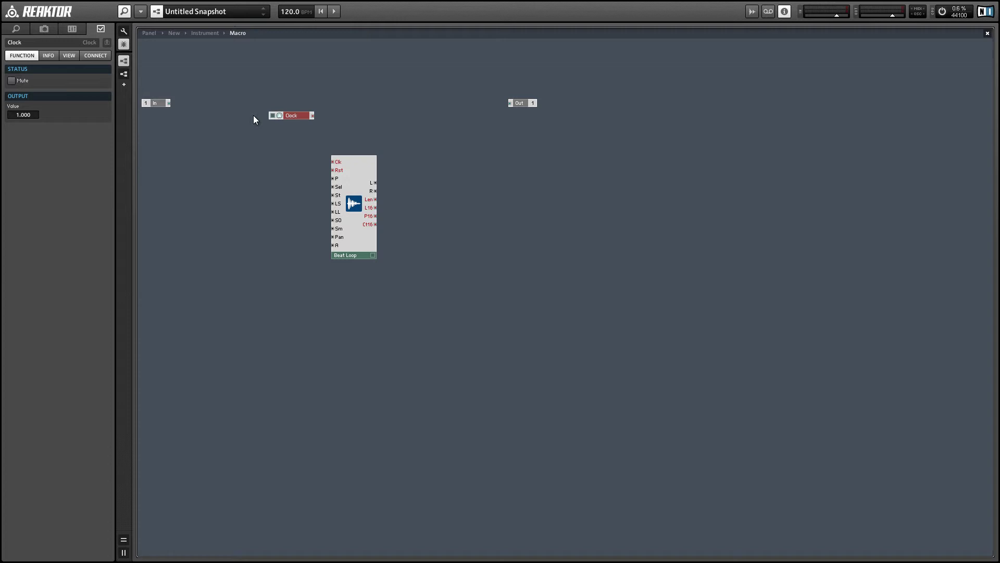
mouse_move(281, 115)
mouse_down()
mouse_move(283, 164)
mouse_move(334, 162)
mouse_up()
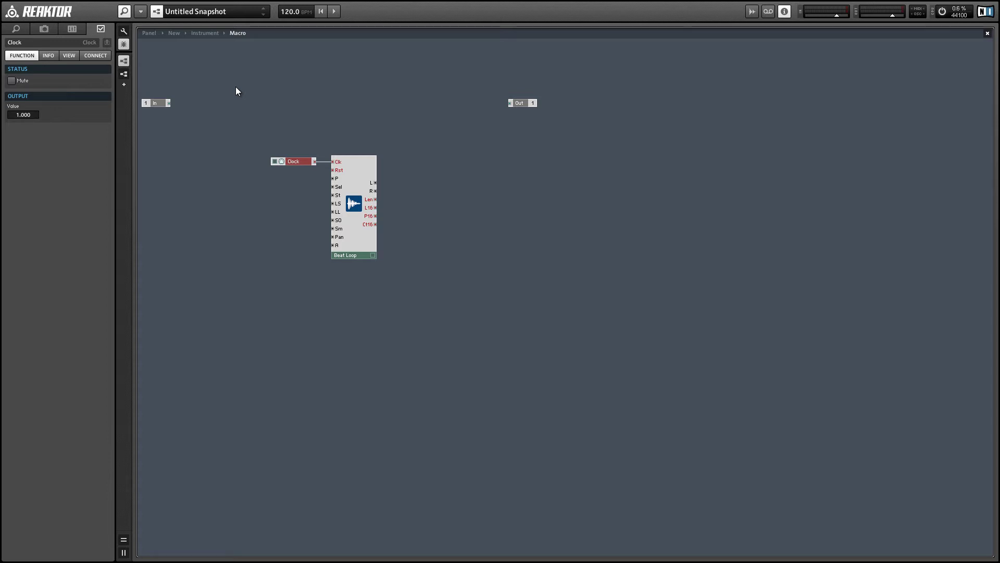
Insert a MIDI Start/Stop module and wire its reset and gate outputs into Beat Loop.
right_click(235, 87)
mouse_move(357, 106)
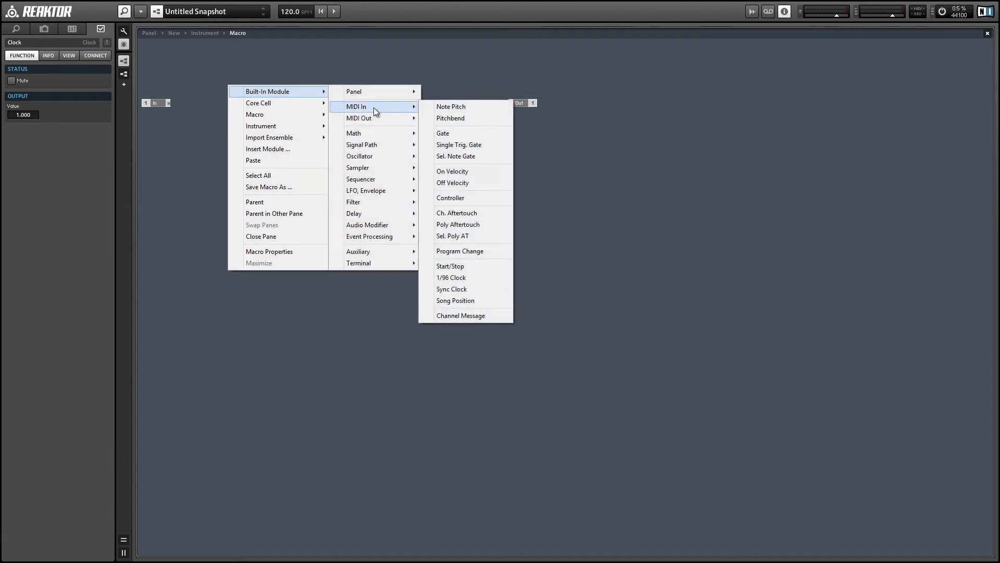
click(457, 265)
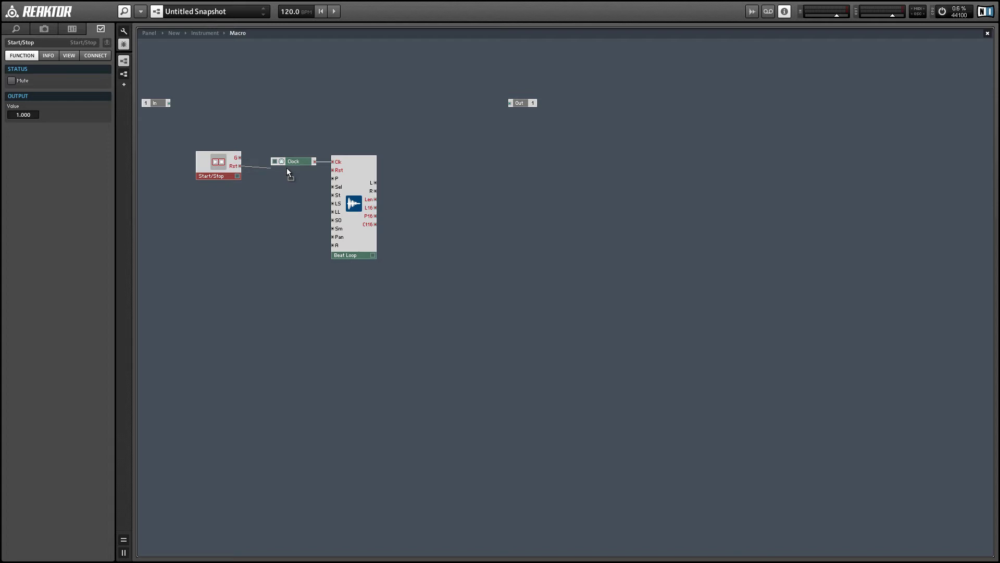
drag(240, 165, 334, 169)
drag(230, 175, 254, 175)
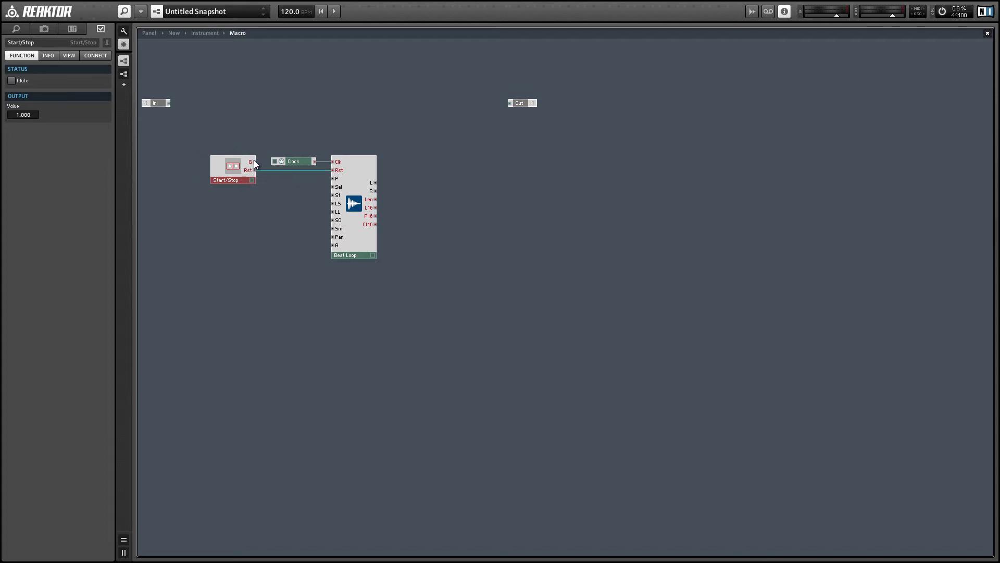
drag(254, 162, 334, 245)
click(283, 246)
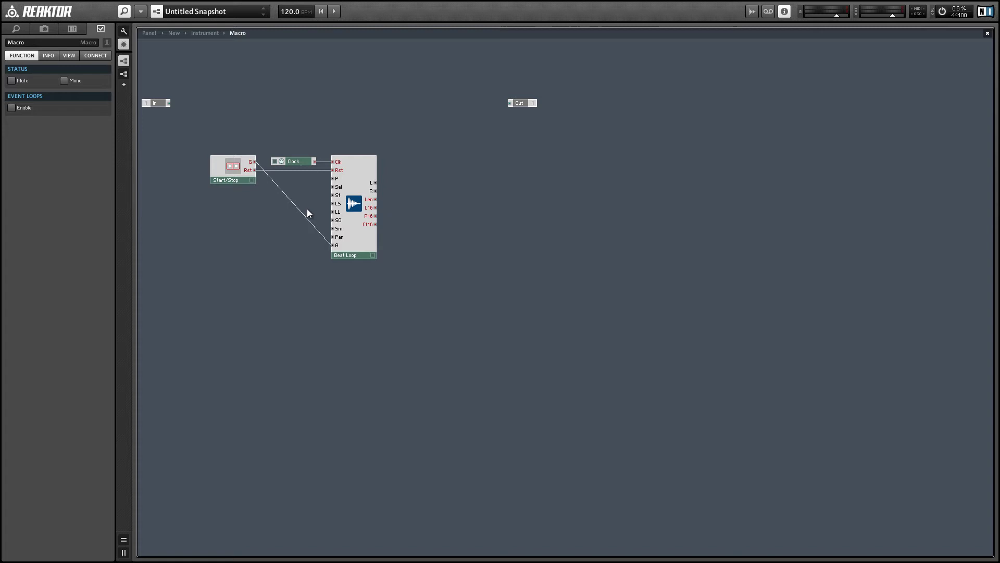
Create a Select control on Sel and a 0.2 constant on Sm, then select Beat Loop.
right_click(338, 188)
click(352, 194)
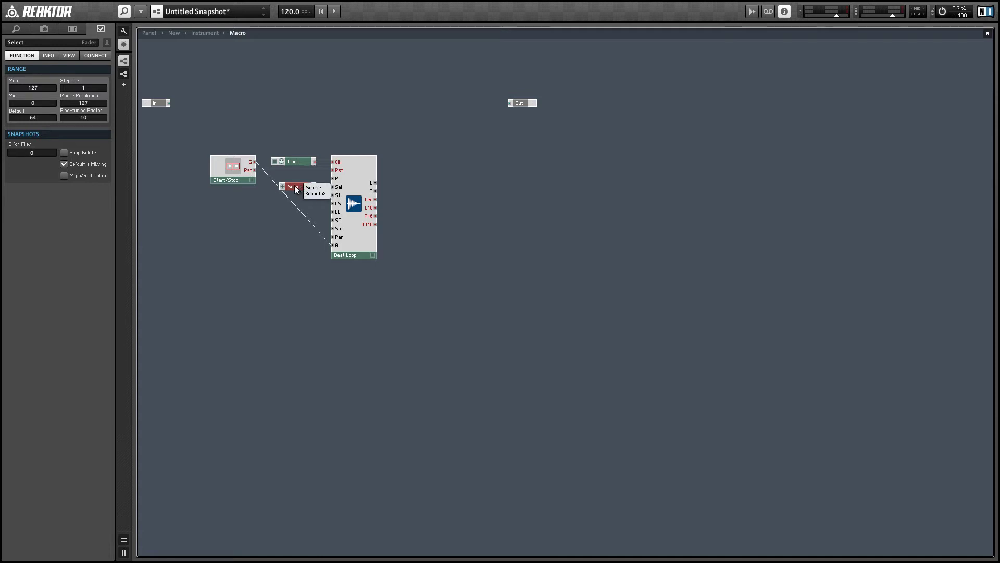
right_click(338, 229)
click(355, 243)
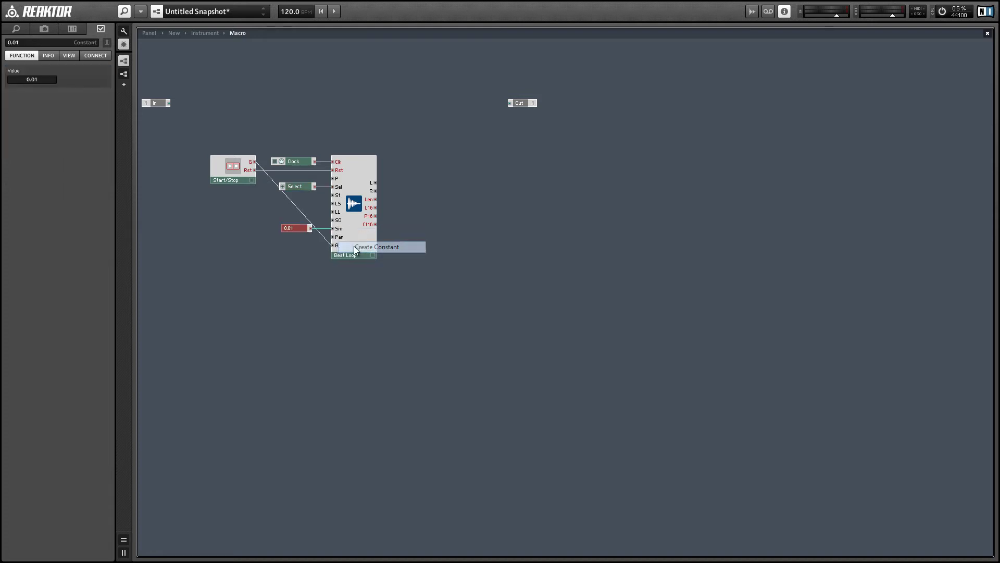
double_click(31, 79)
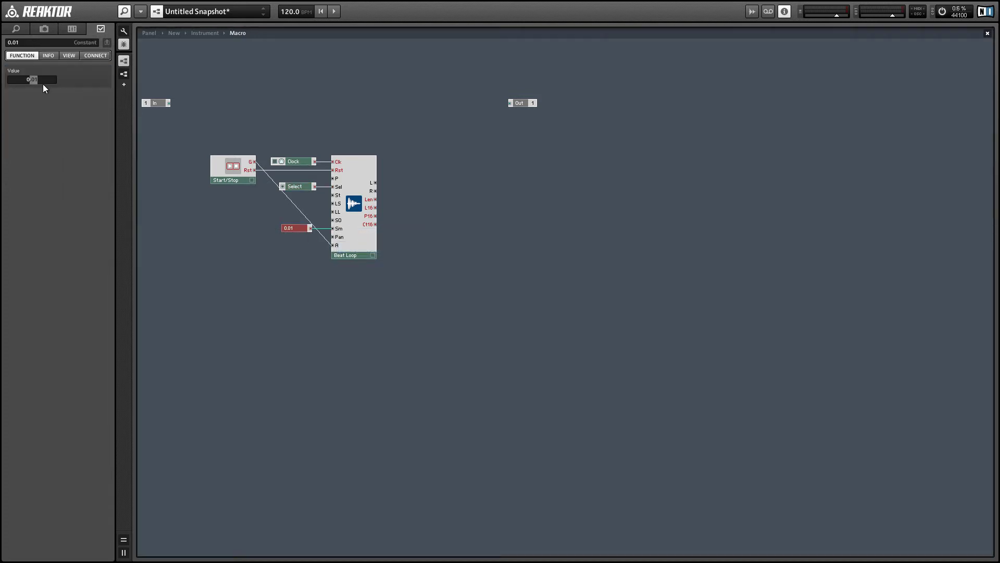
text(0.2)
click(191, 299)
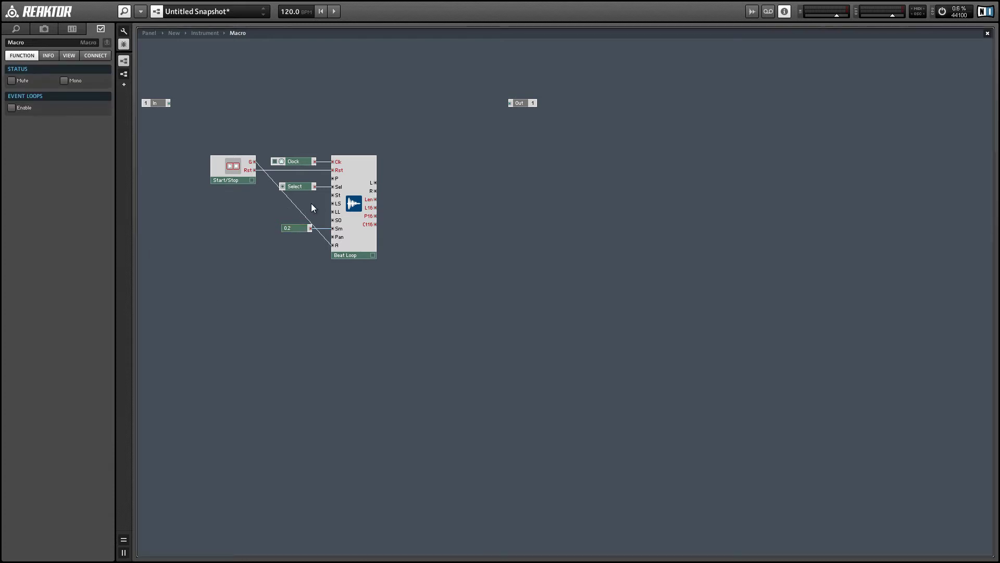
drag(326, 191, 343, 221)
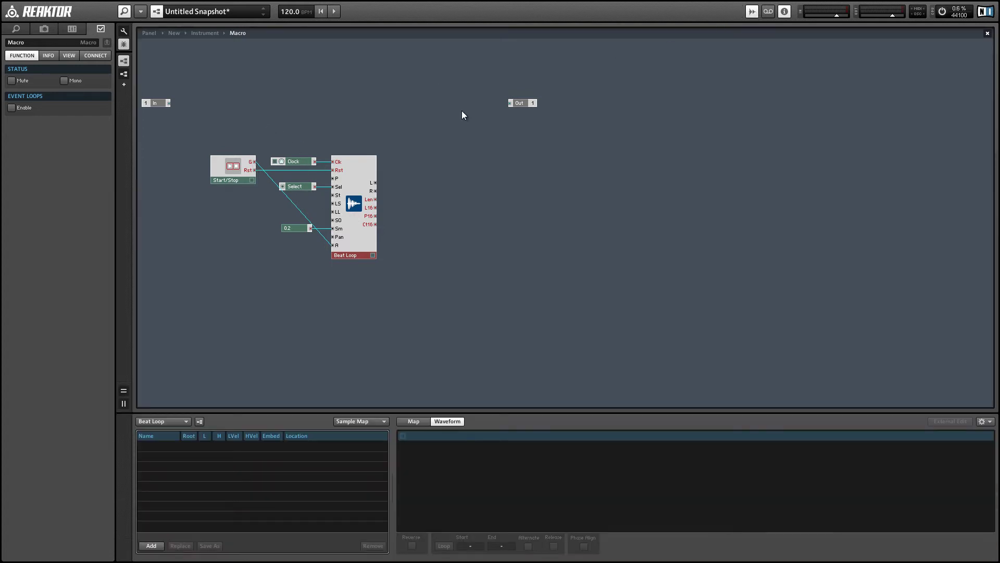
Add the Halloween05, Halloween07 and Halloween13 samples to the Beat Loop sample map.
click(150, 547)
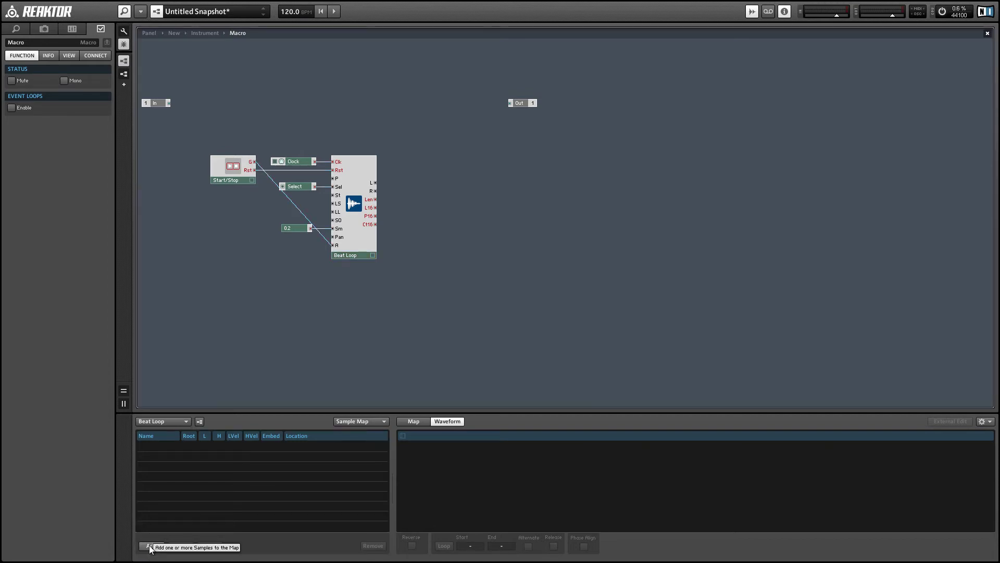
double_click(128, 144)
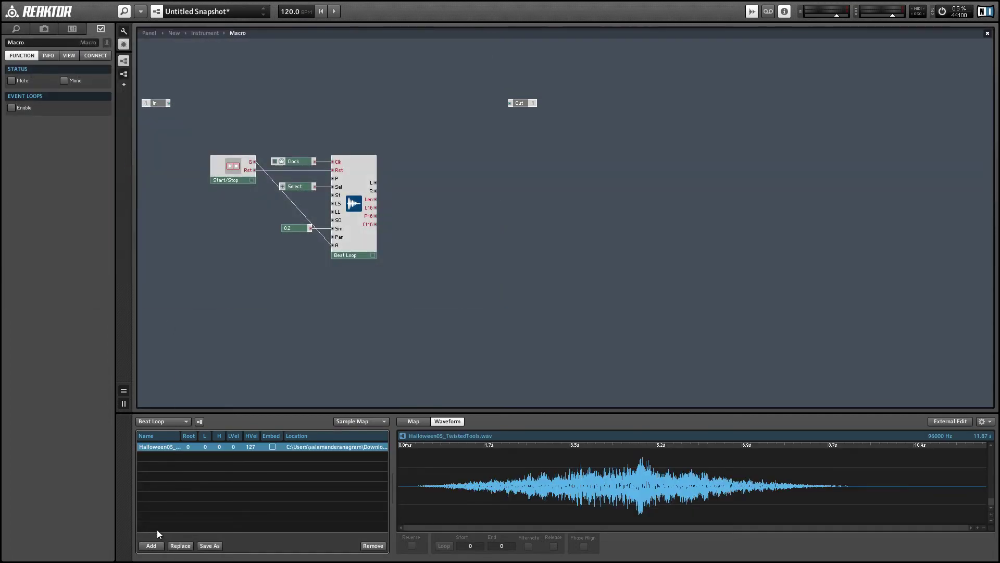
click(151, 546)
double_click(142, 169)
click(151, 546)
double_click(149, 231)
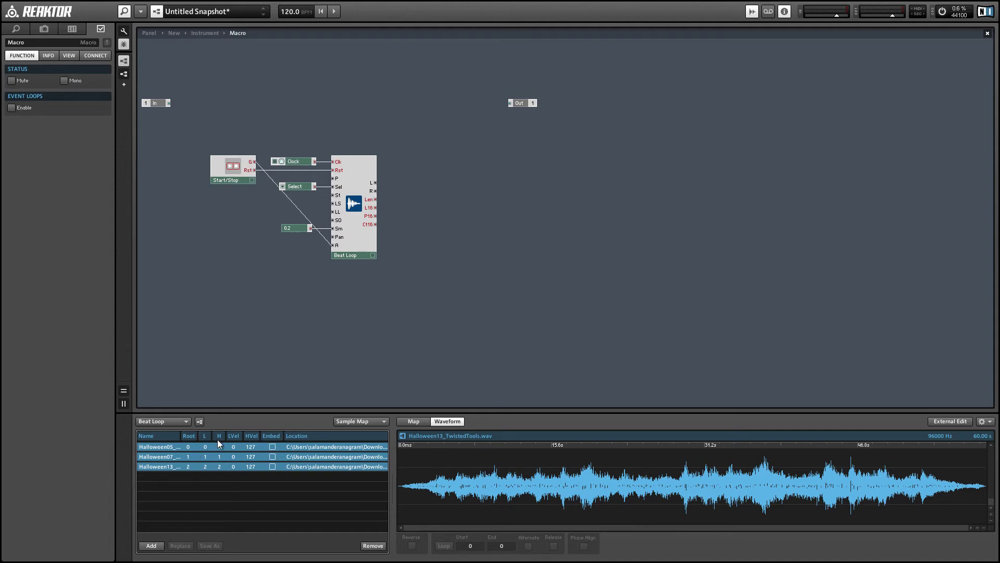
click(218, 439)
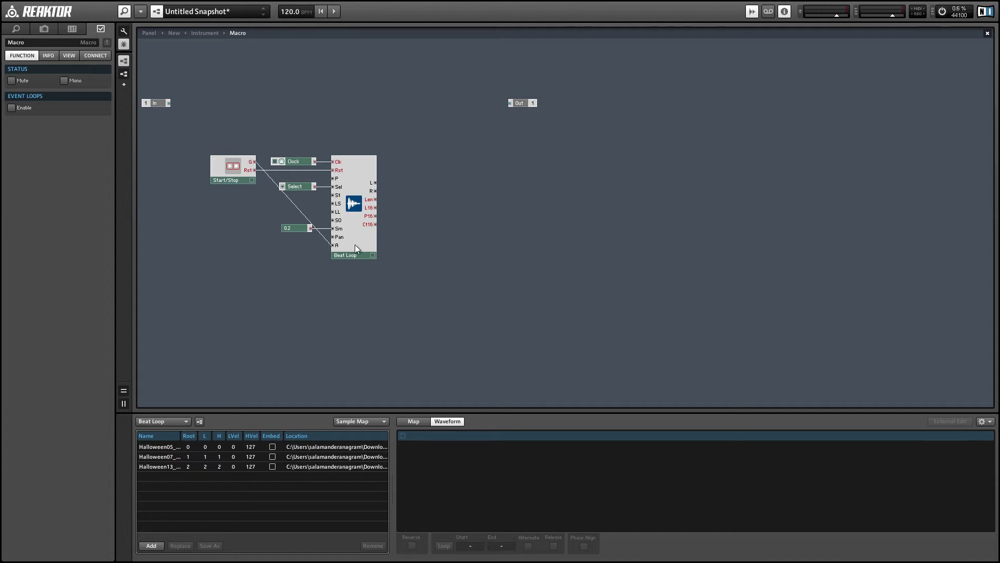
Move Beat Loop right and insert a Knob module.
drag(355, 245, 407, 245)
right_click(292, 172)
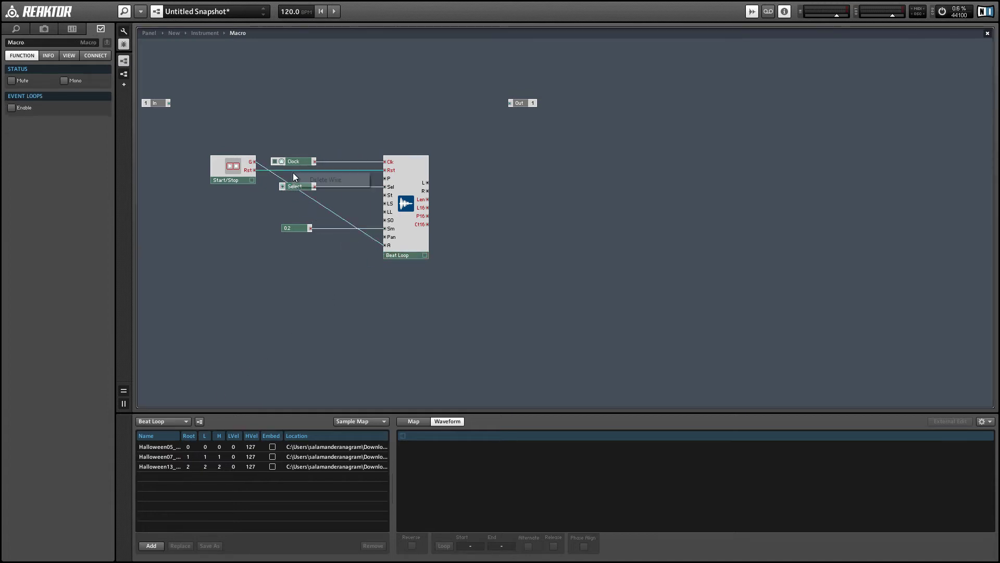
click(298, 226)
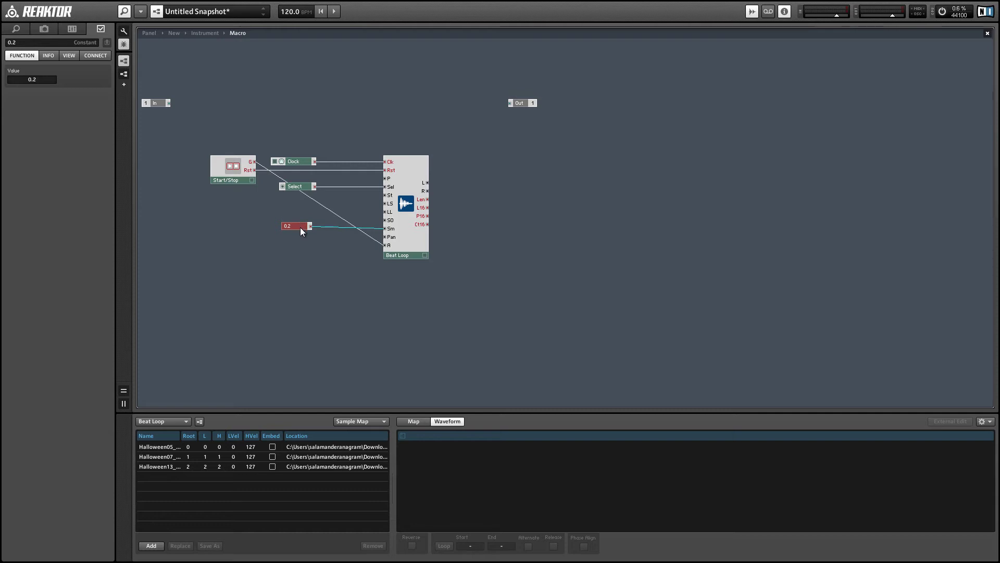
right_click(299, 179)
mouse_move(340, 185)
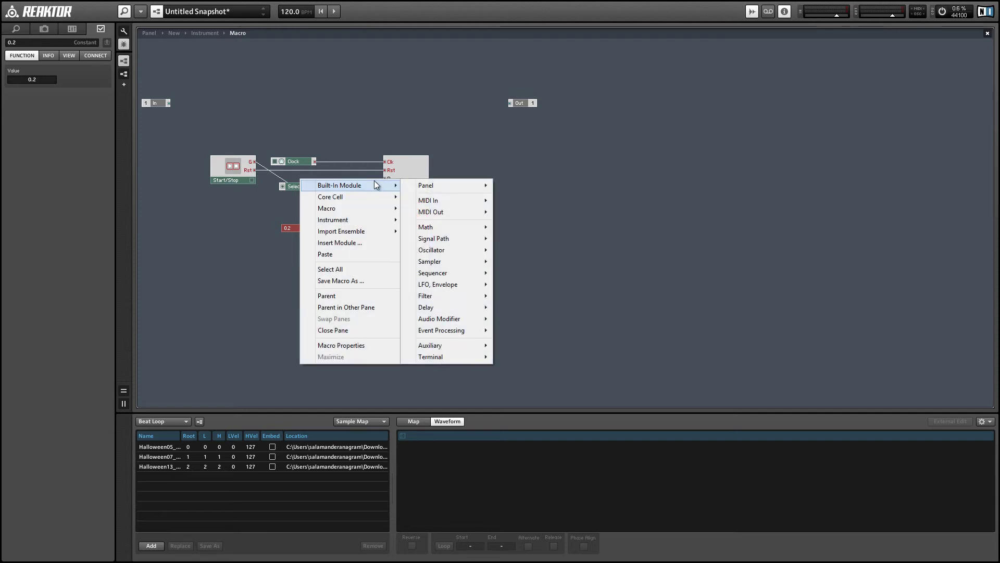
mouse_move(426, 185)
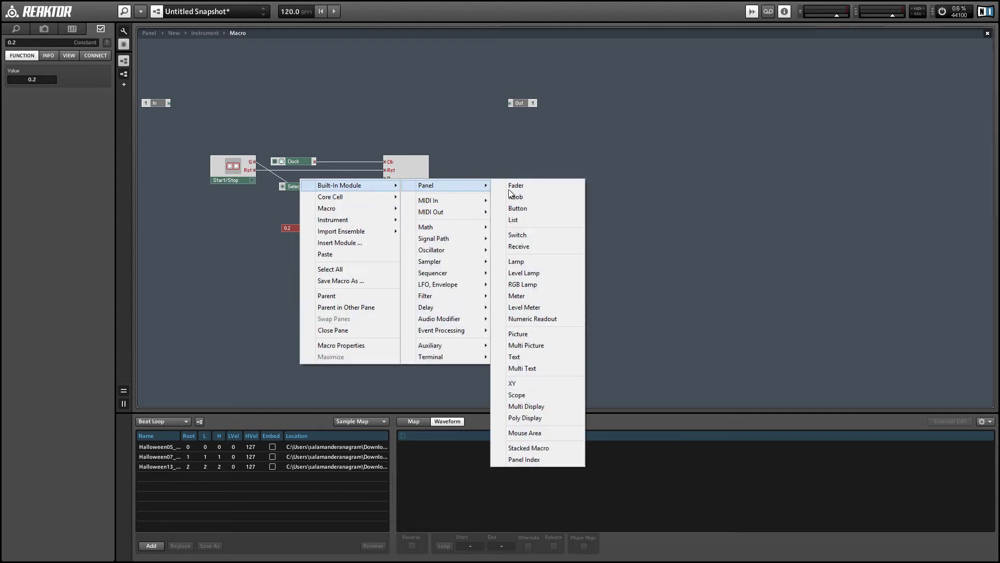
click(513, 196)
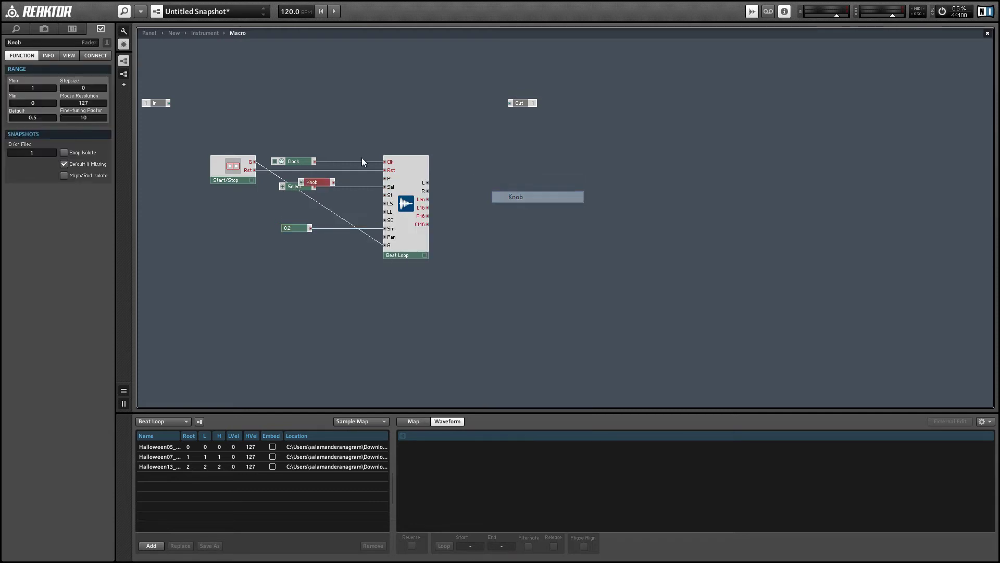
Insert an Add module and wire its output into Beat Loop's P input.
right_click(298, 178)
text(add)
key(Return)
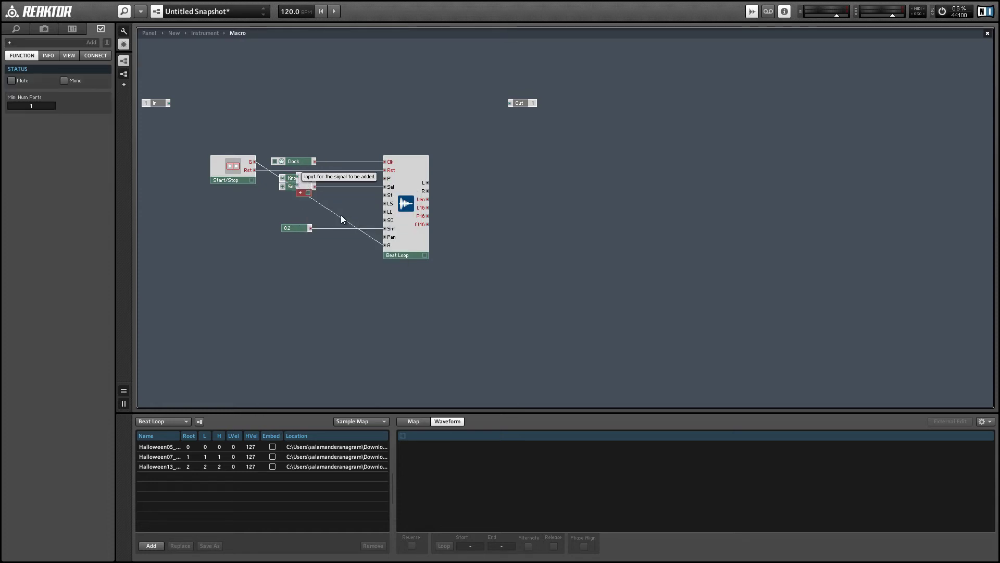
mouse_move(311, 195)
mouse_down()
mouse_move(334, 196)
mouse_move(324, 188)
mouse_up()
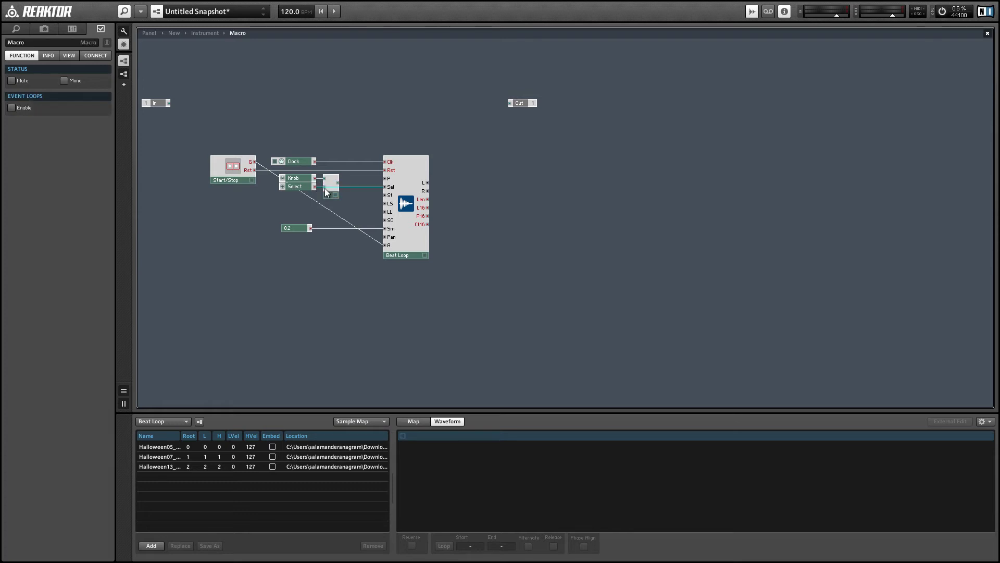
click(327, 195)
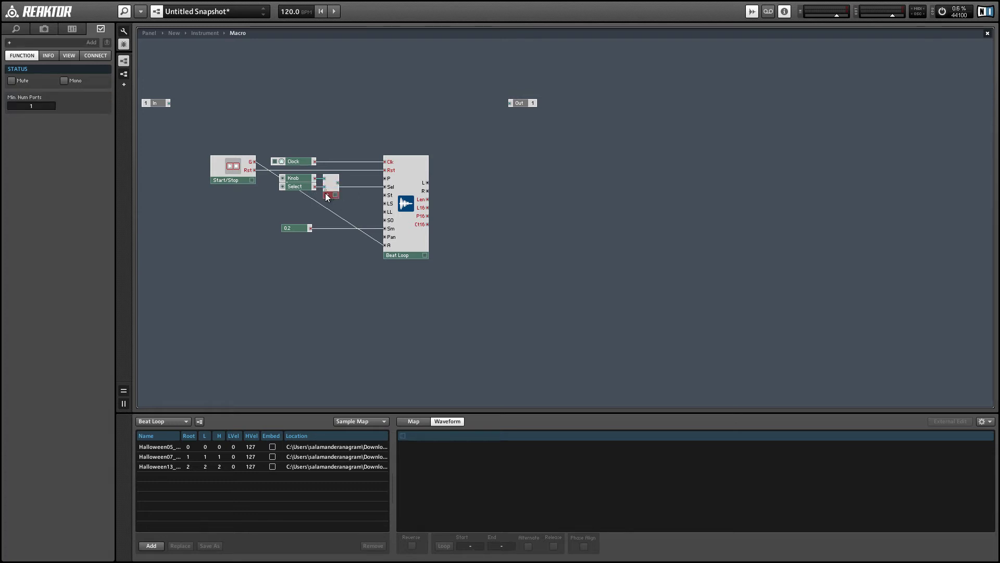
drag(337, 182, 387, 179)
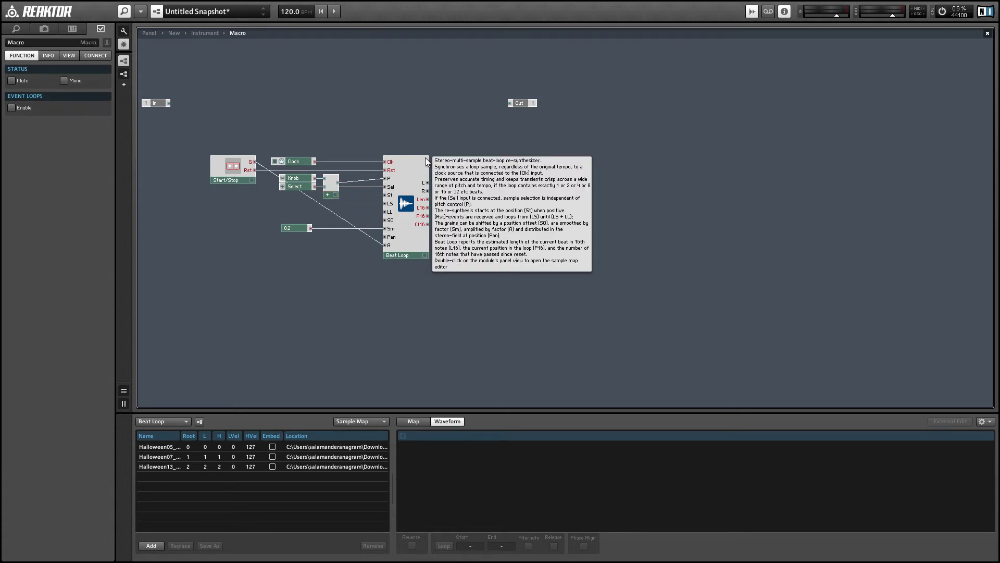
Delete the unused In terminal, reposition Out, and place the Macro at Instrument level.
click(153, 104)
key(Delete)
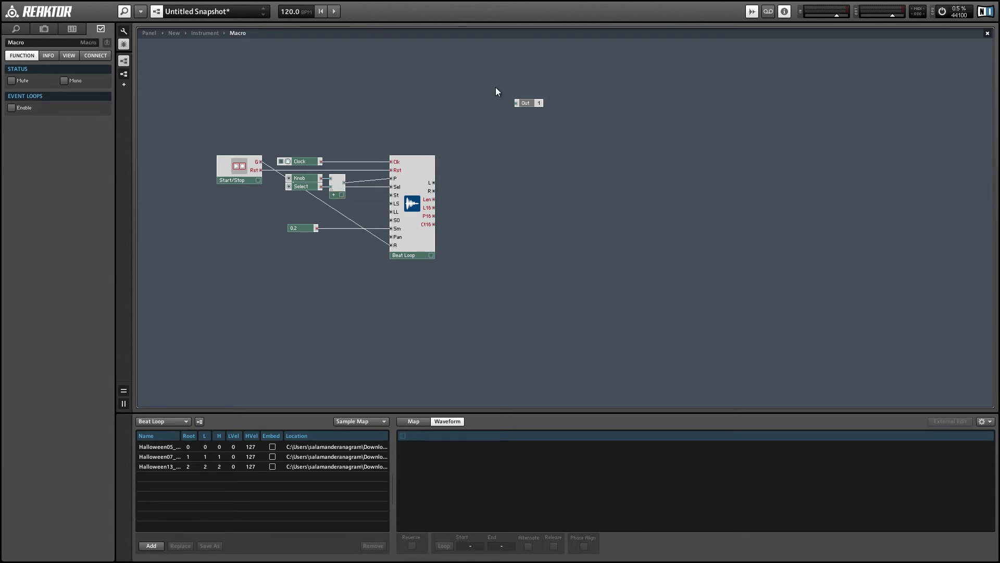
drag(531, 103, 473, 137)
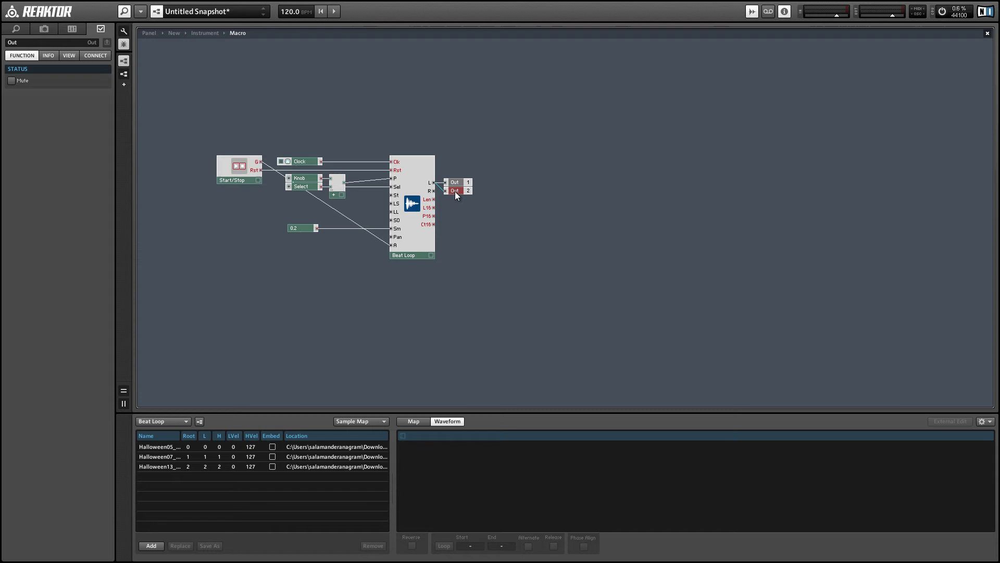
double_click(447, 143)
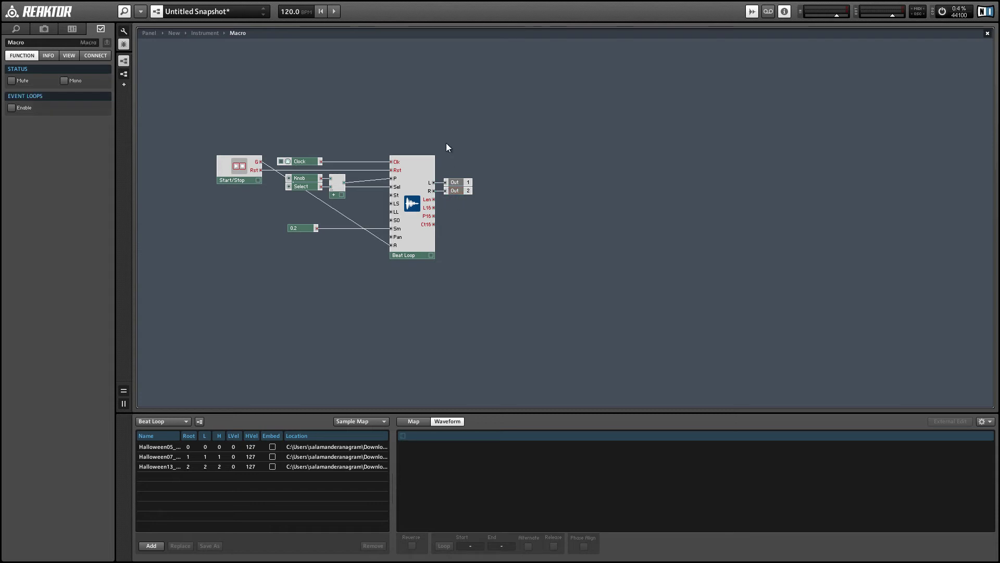
mouse_move(273, 198)
mouse_down()
mouse_move(322, 82)
mouse_move(360, 110)
mouse_move(391, 103)
mouse_move(389, 82)
mouse_up()
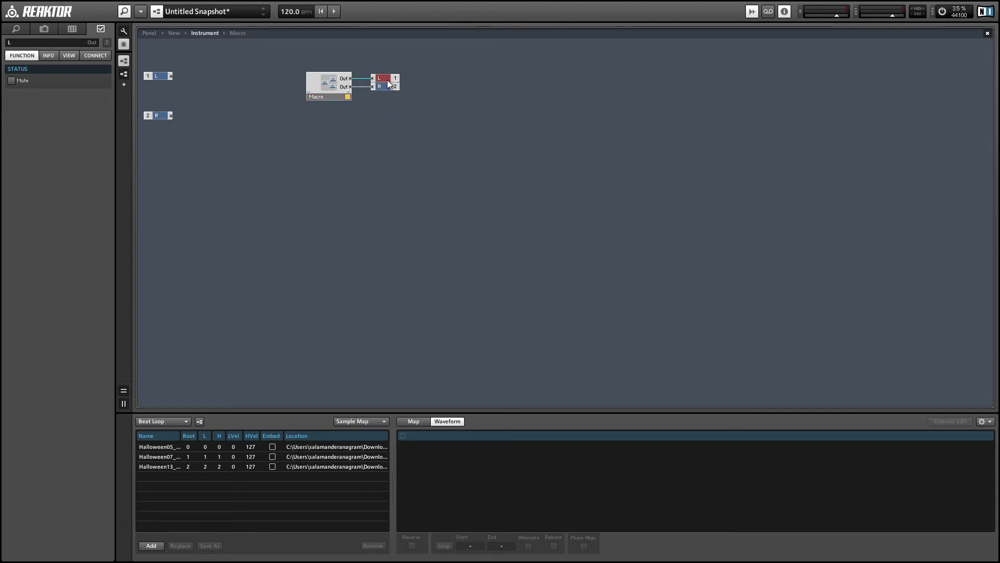
Inside the Macro, set all selected modules to mono.
double_click(320, 85)
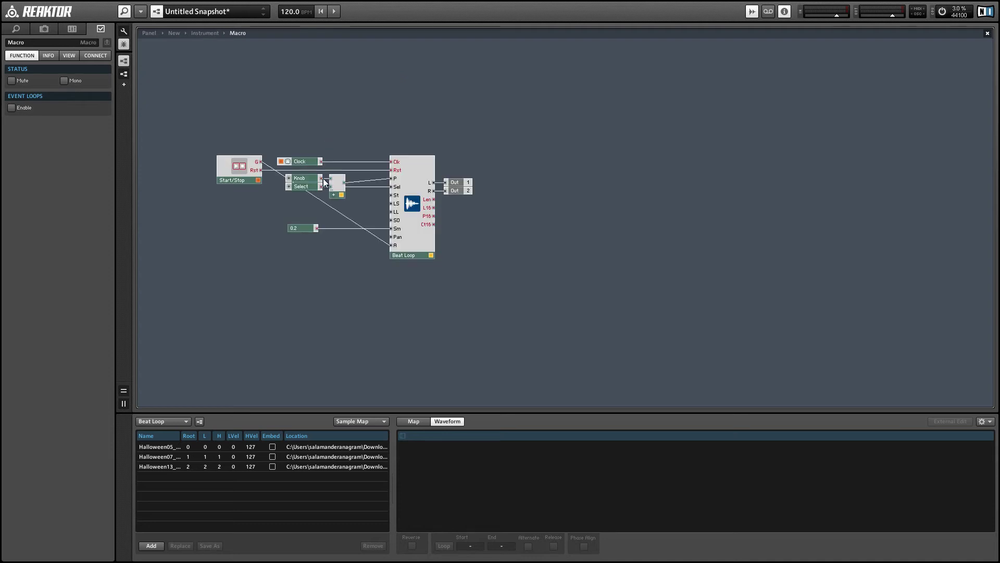
drag(196, 127, 439, 298)
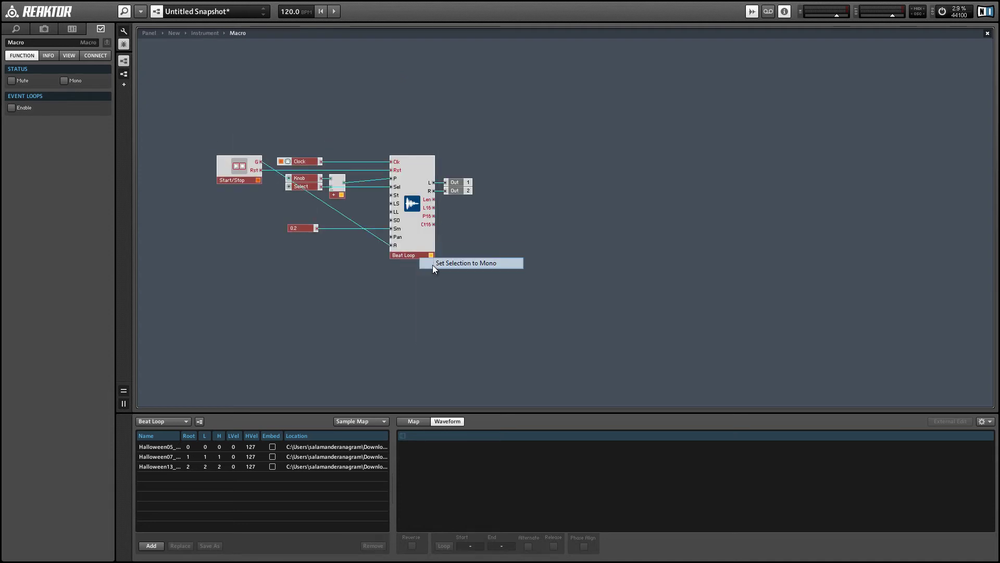
click(354, 422)
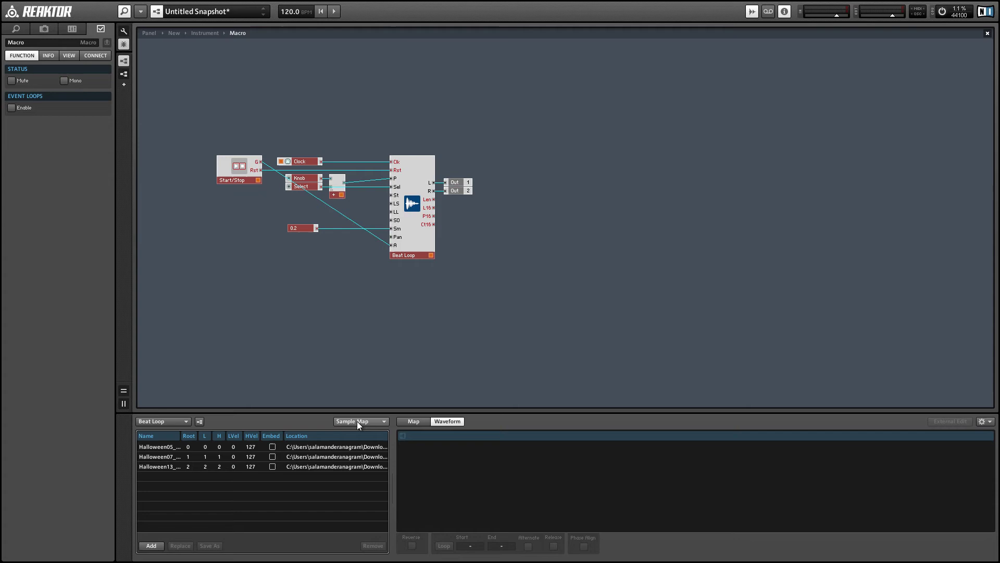
Import the SOR breakbeat sample map from the Reaktor library Sample Maps folder.
click(357, 421)
click(376, 446)
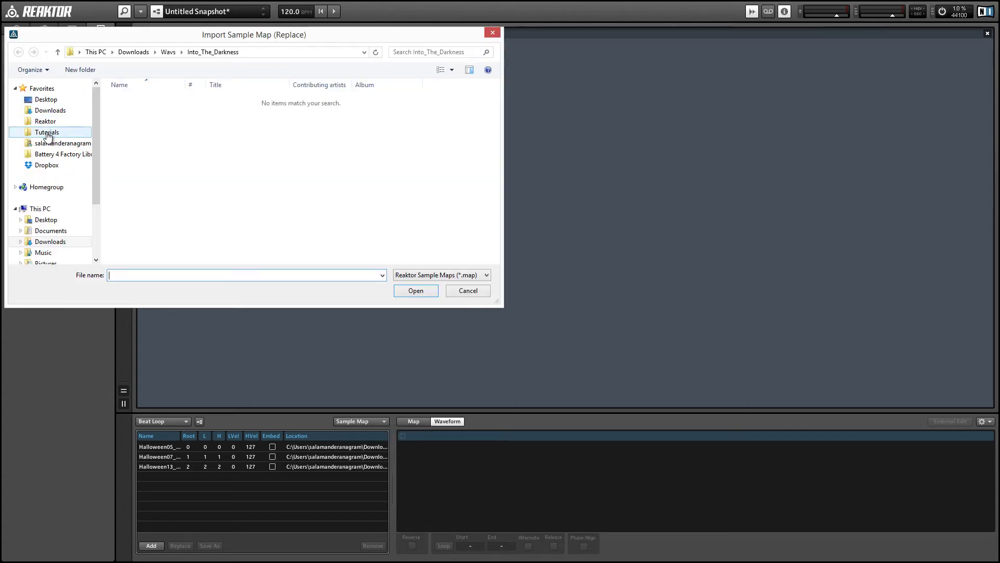
click(46, 121)
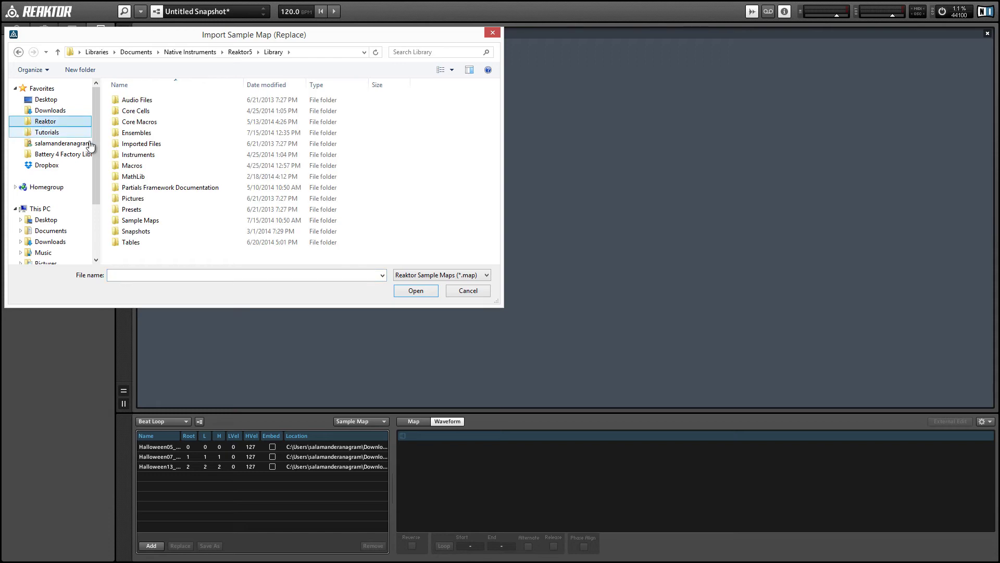
double_click(155, 220)
double_click(144, 99)
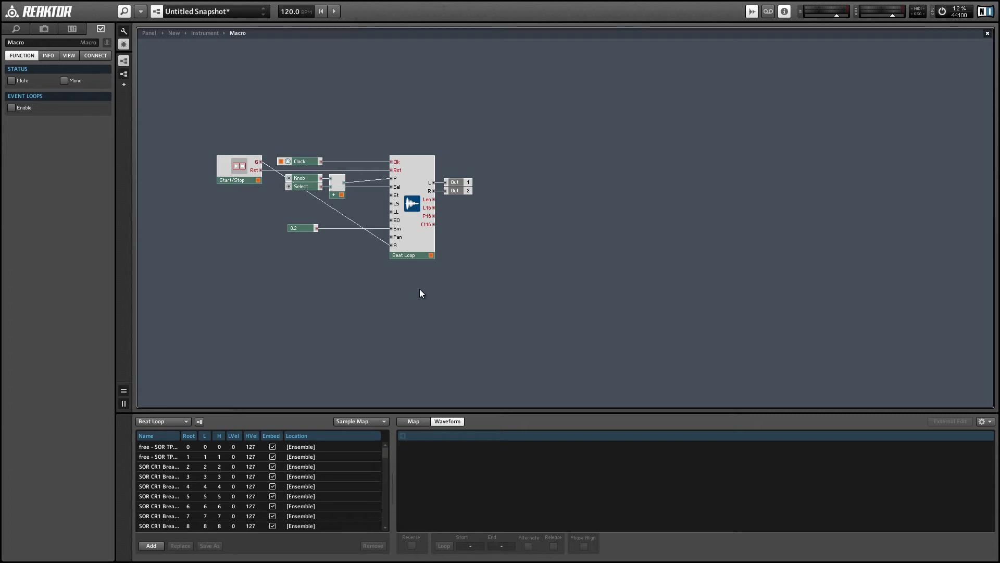
Arrange the Select knob above the pitch knob on the instrument panel.
drag(231, 139, 328, 239)
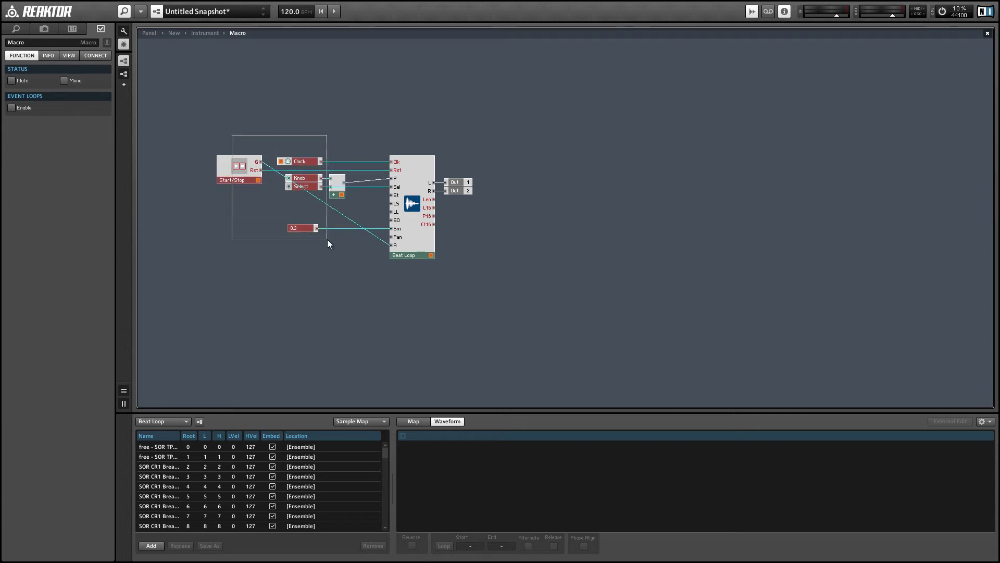
double_click(329, 264)
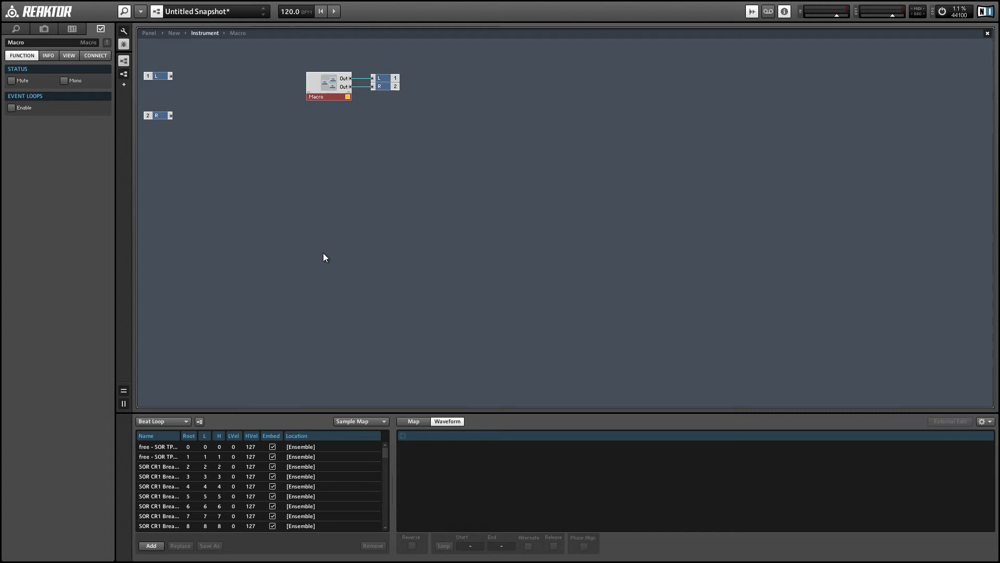
click(149, 33)
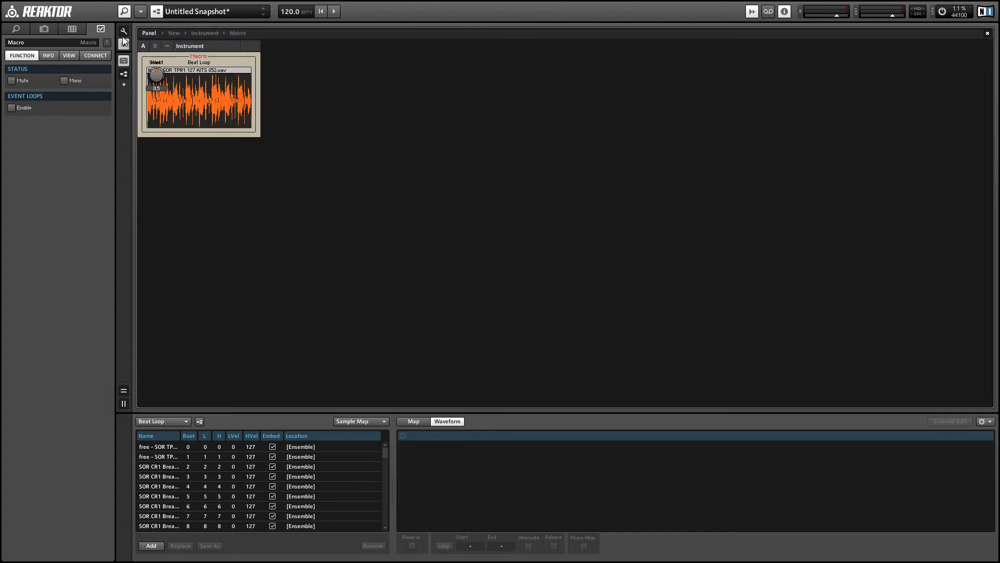
drag(168, 73, 280, 108)
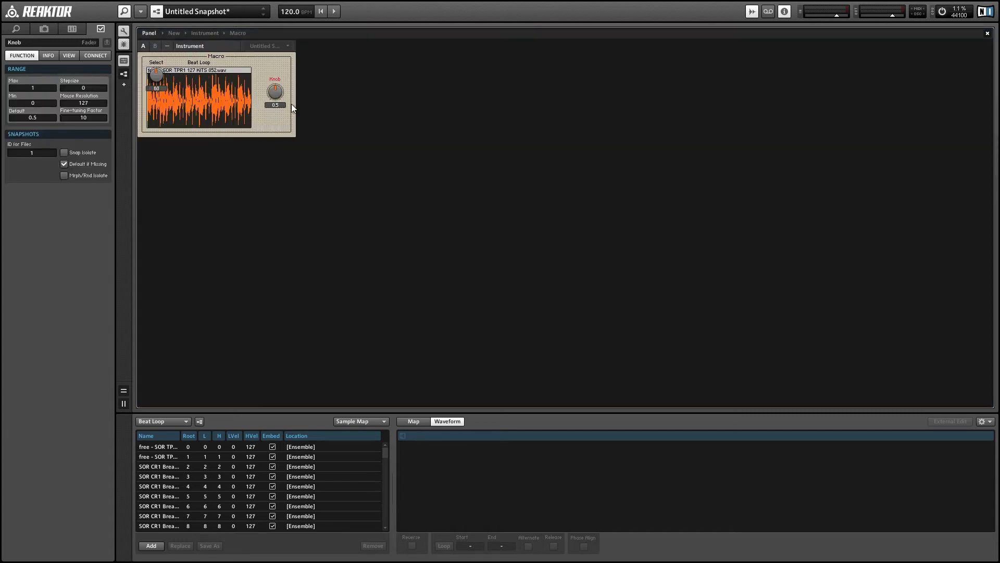
drag(155, 73, 269, 77)
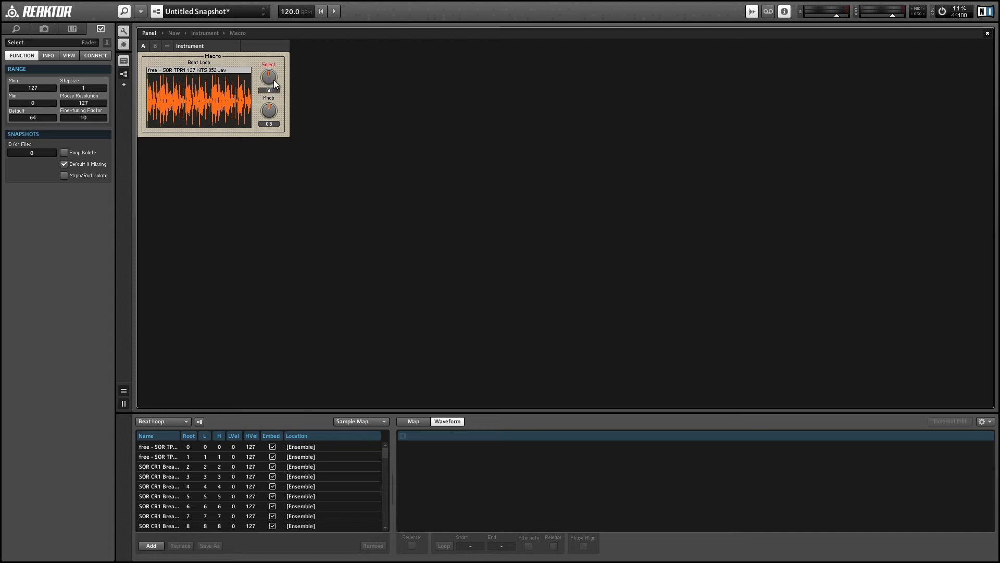
Rename the knob Pitch, ranging -24 to 24 with step size 1, while the loop plays.
click(31, 42)
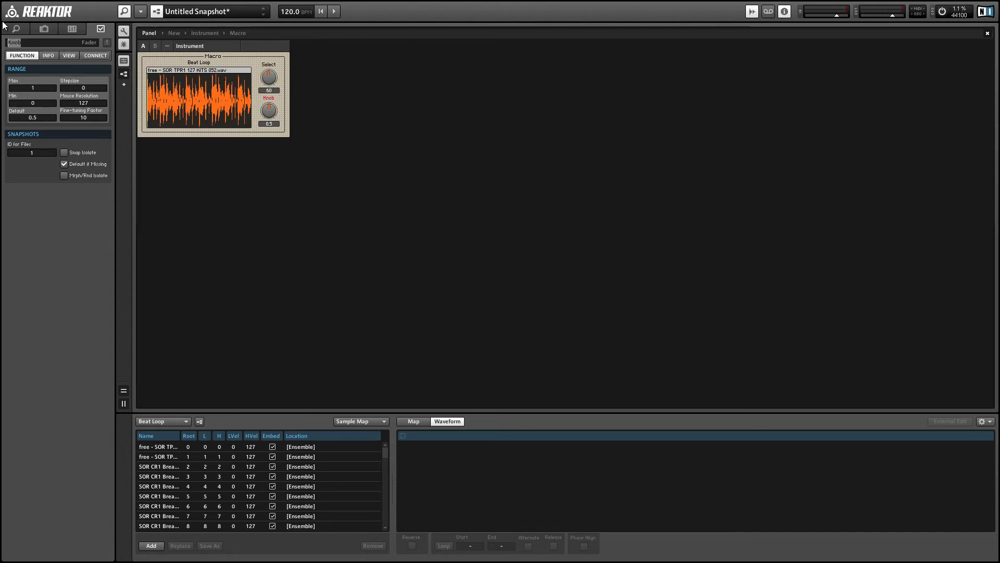
text(Pitch)
key(Return)
click(18, 90)
text(24)
click(335, 11)
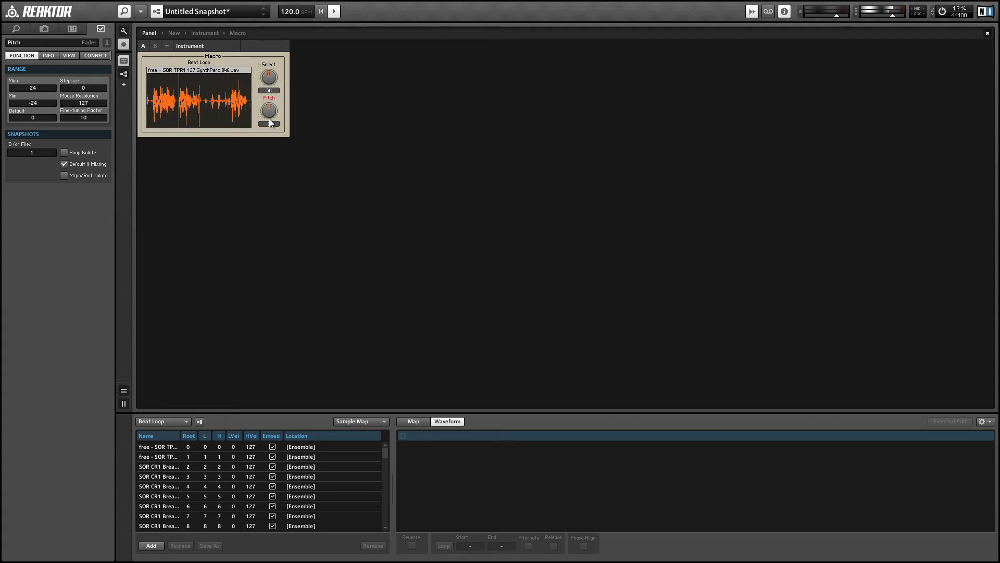
drag(270, 118, 269, 103)
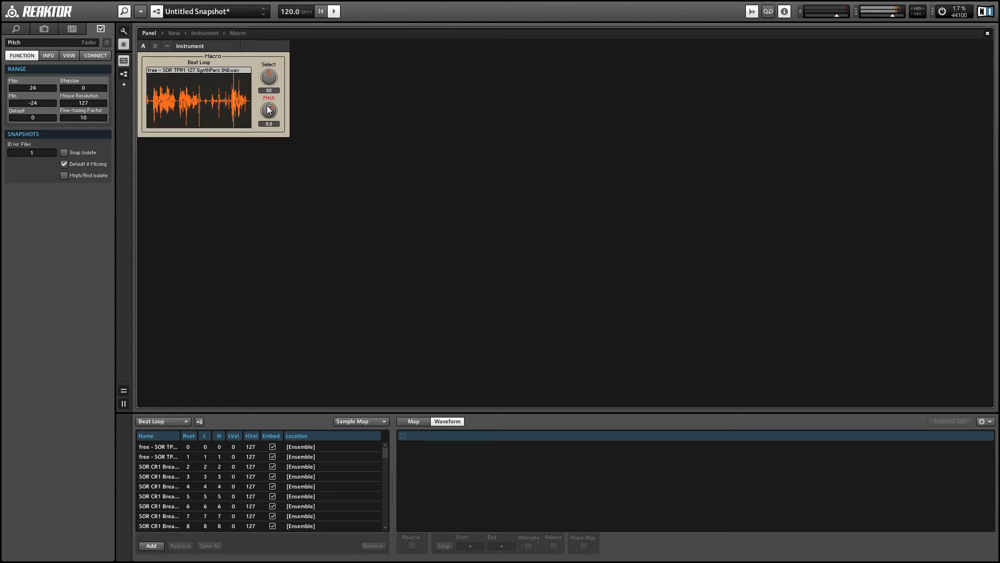
click(97, 87)
text(1)
key(Return)
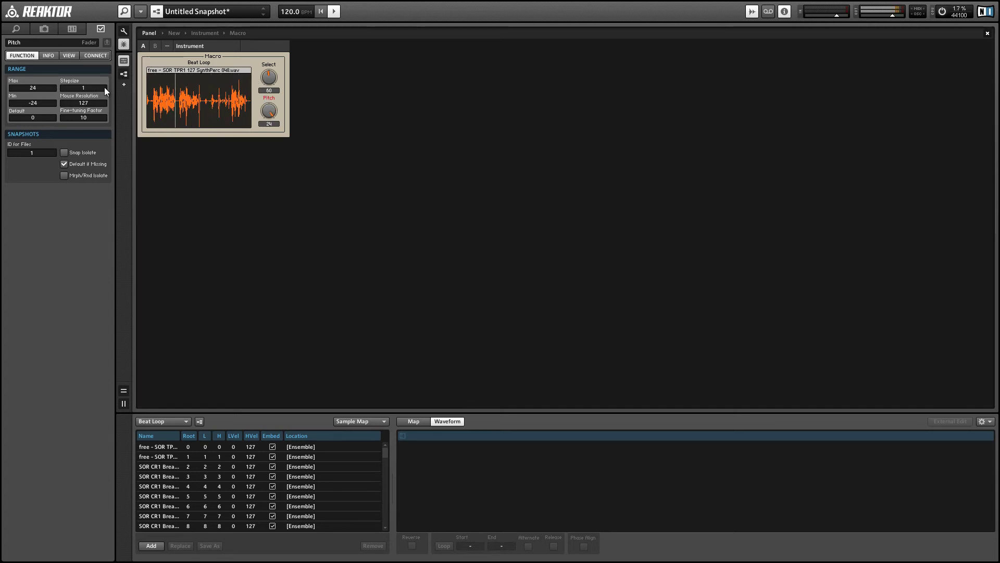
Turn Pitch down to about 12, then negative, and open the macro's structure.
drag(269, 110, 269, 119)
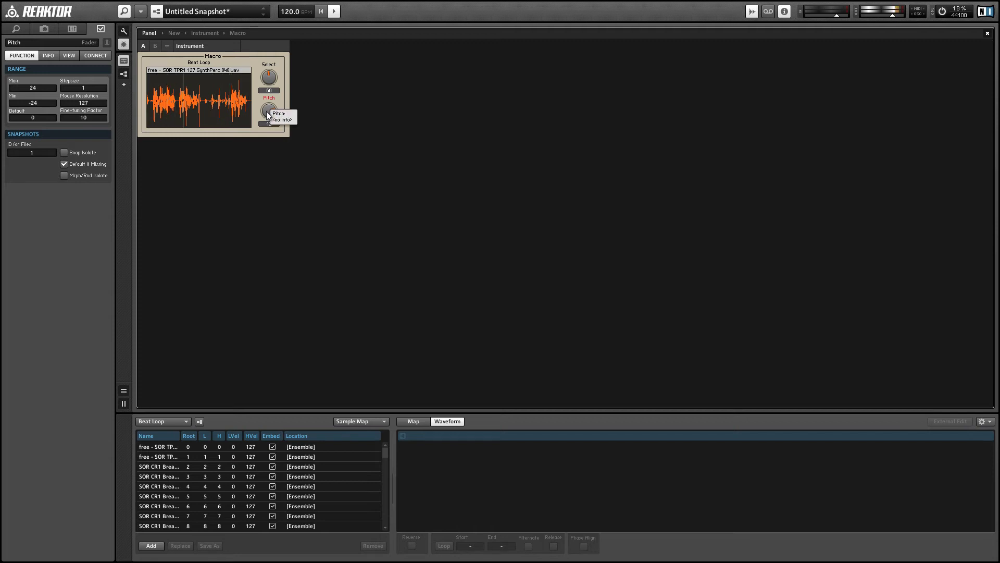
drag(268, 111, 274, 141)
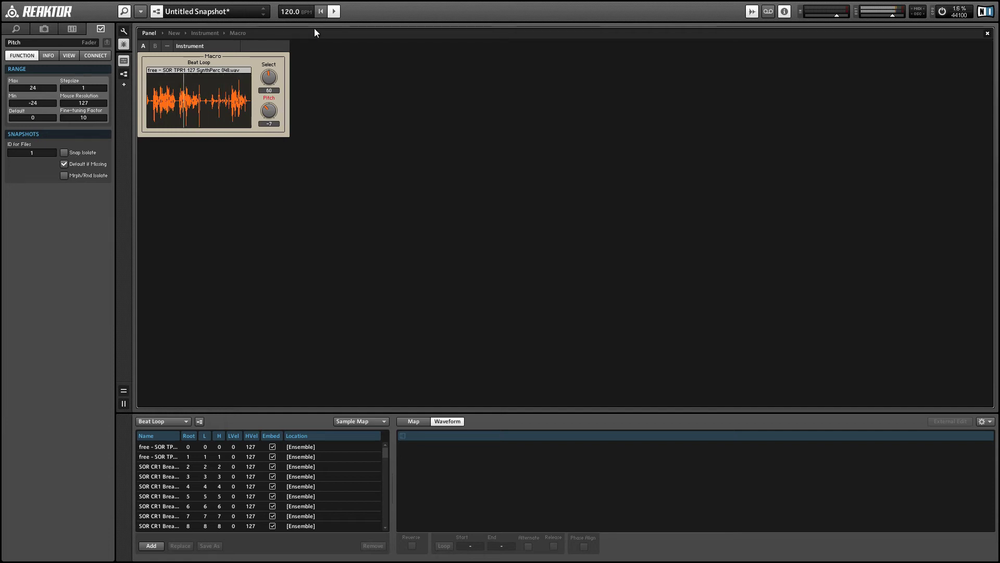
click(281, 106)
double_click(281, 105)
Delete the Pitch fader and insert an Event Table module in its place.
click(306, 179)
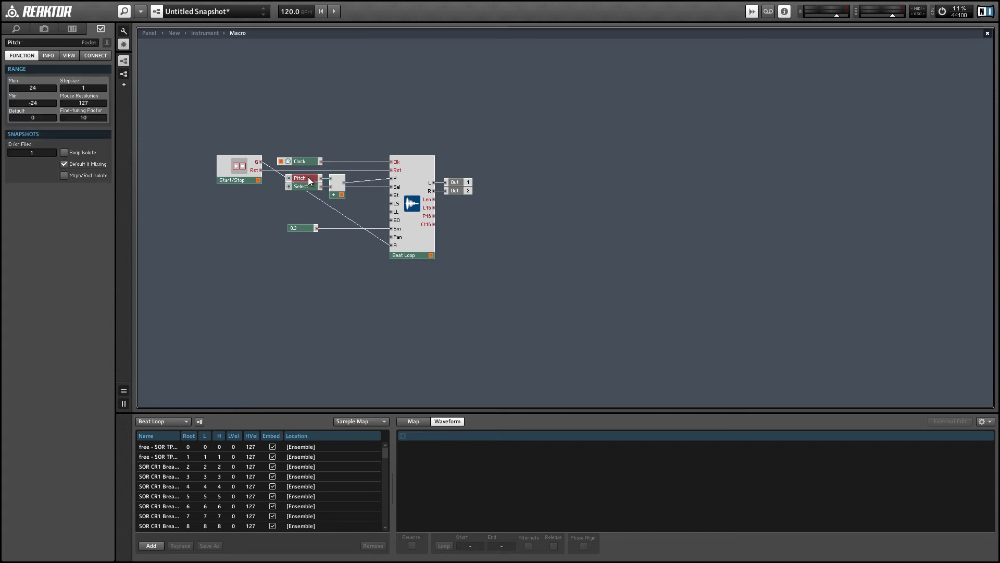
key(Delete)
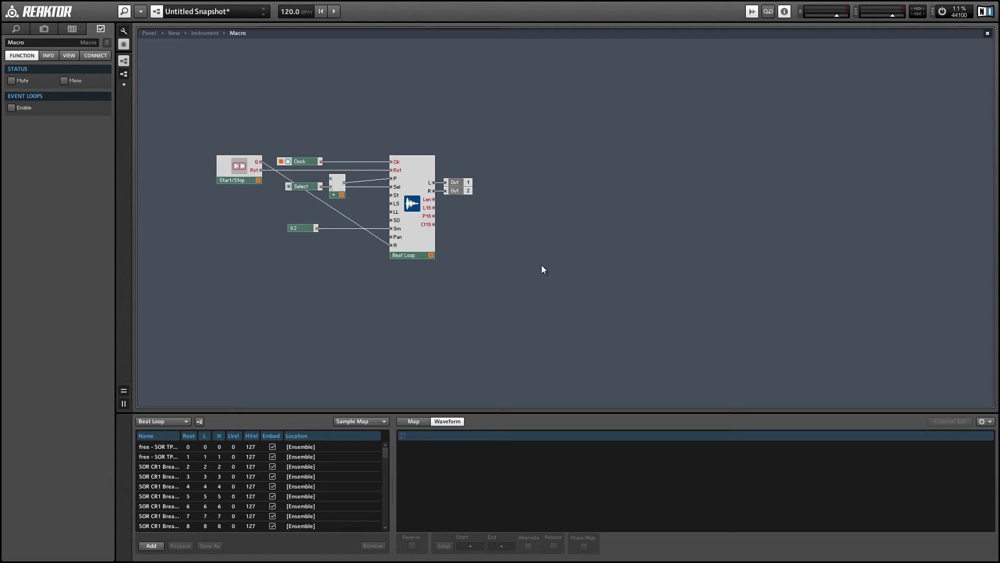
right_click(547, 150)
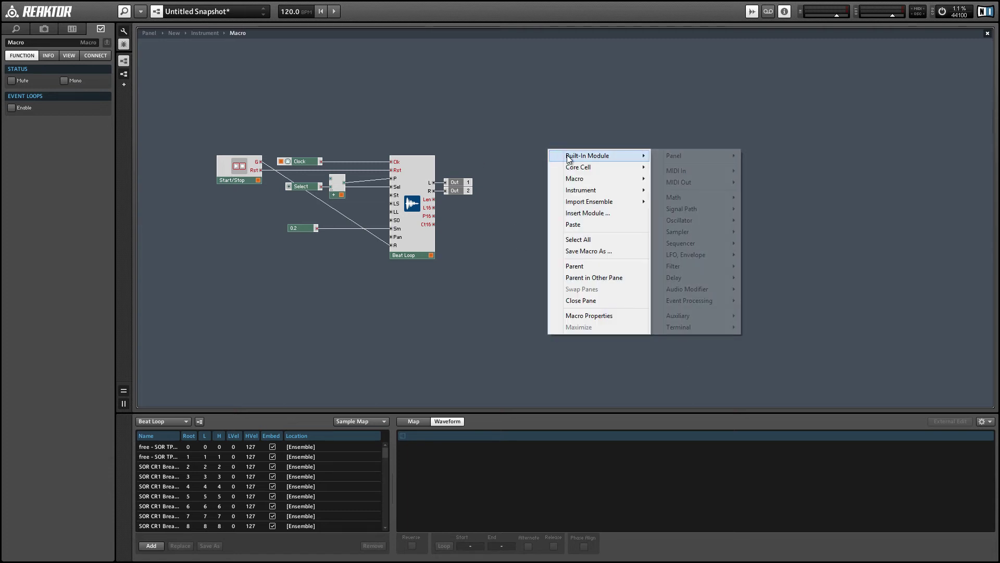
mouse_move(687, 289)
click(752, 299)
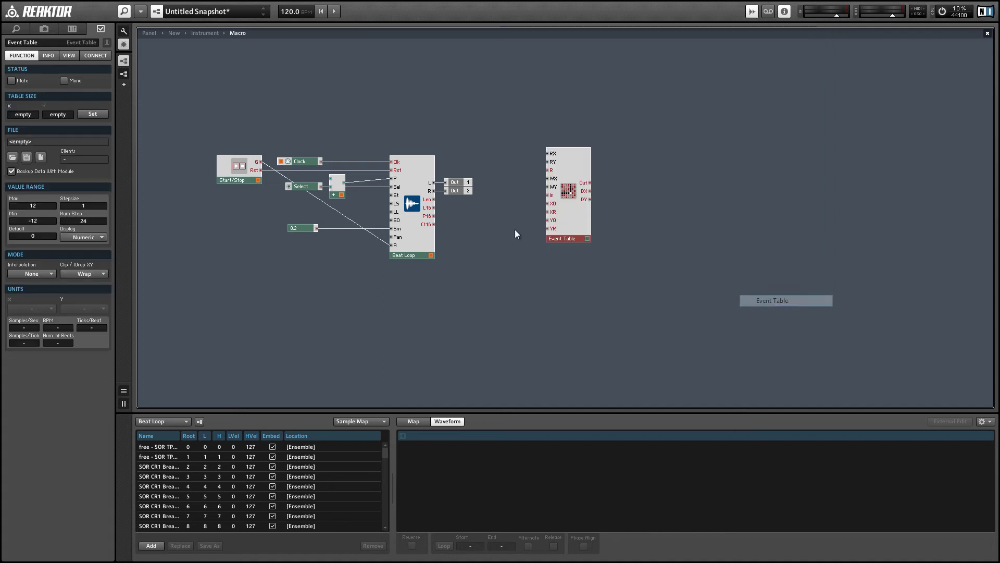
mouse_move(585, 218)
mouse_down()
mouse_move(572, 244)
mouse_move(552, 249)
mouse_up()
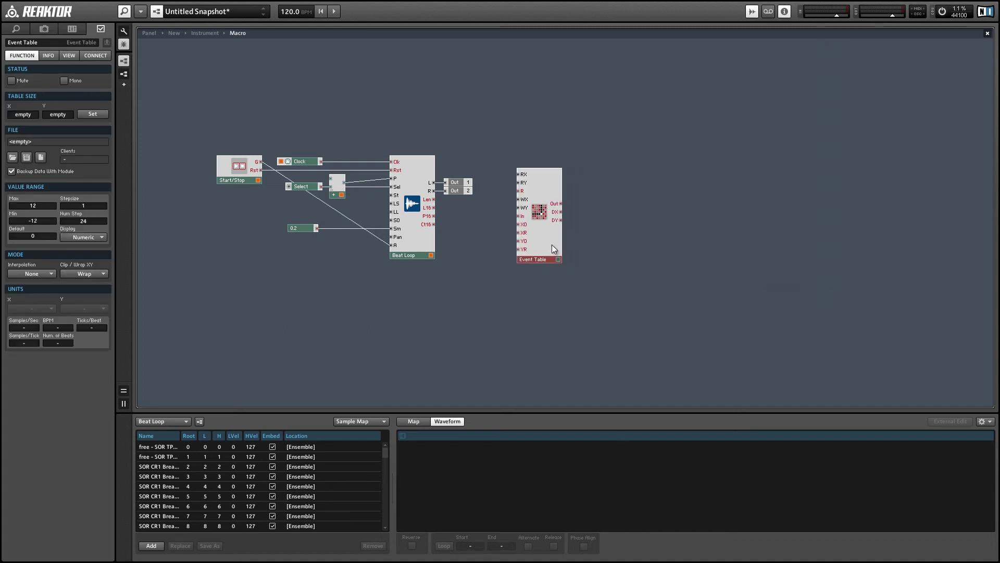
Set the Event Table size to 1024 by 1.
click(90, 112)
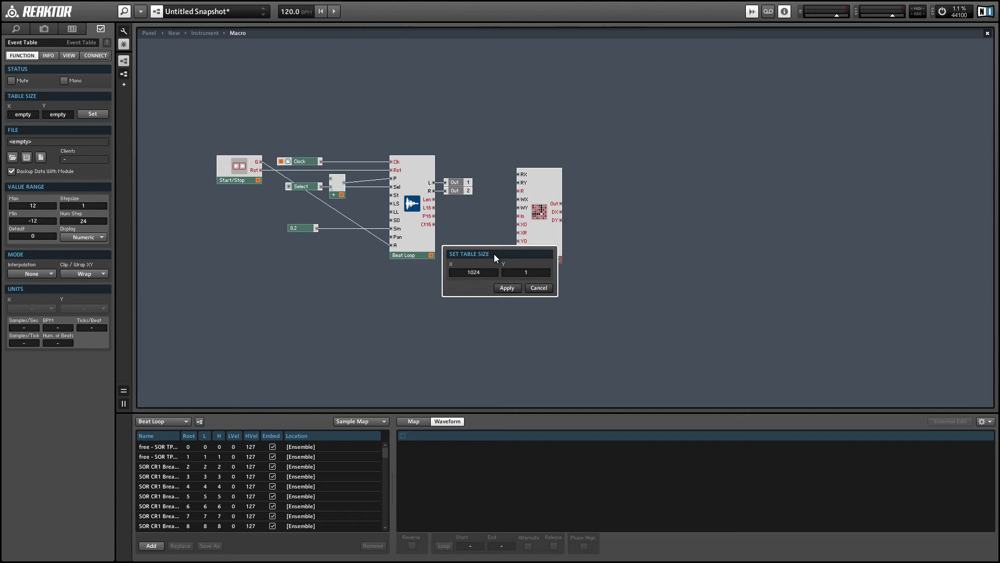
click(507, 288)
drag(551, 249, 544, 265)
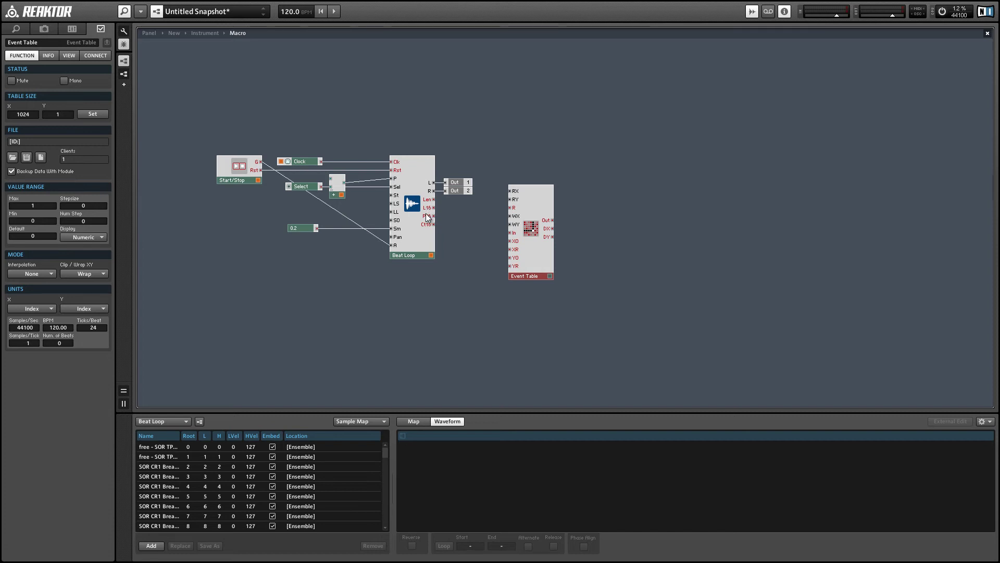
Wire Beat Loop P16 to the table's RX and R inputs, and L16 to XR.
drag(434, 215, 510, 191)
mouse_move(434, 216)
mouse_down()
mouse_move(510, 207)
mouse_move(530, 217)
mouse_up()
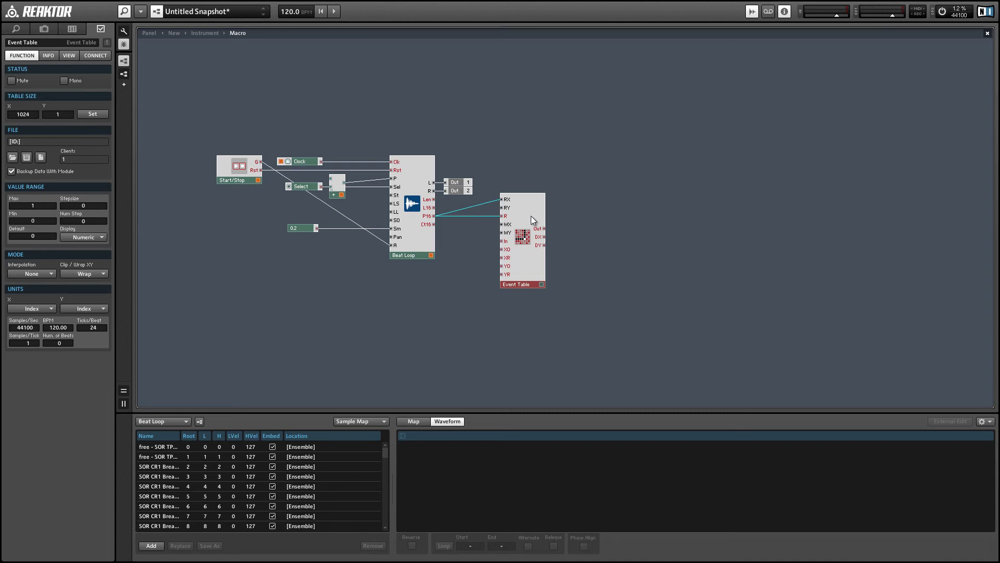
click(466, 235)
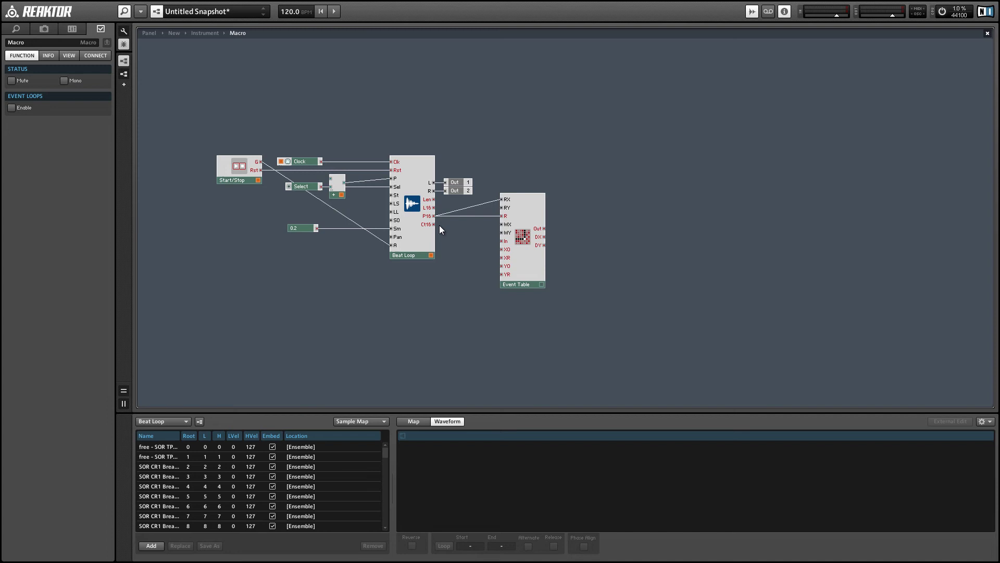
drag(495, 251, 503, 257)
Set the Event Table's Clip/Wrap XY to Clip and show its view settings.
drag(519, 261, 522, 260)
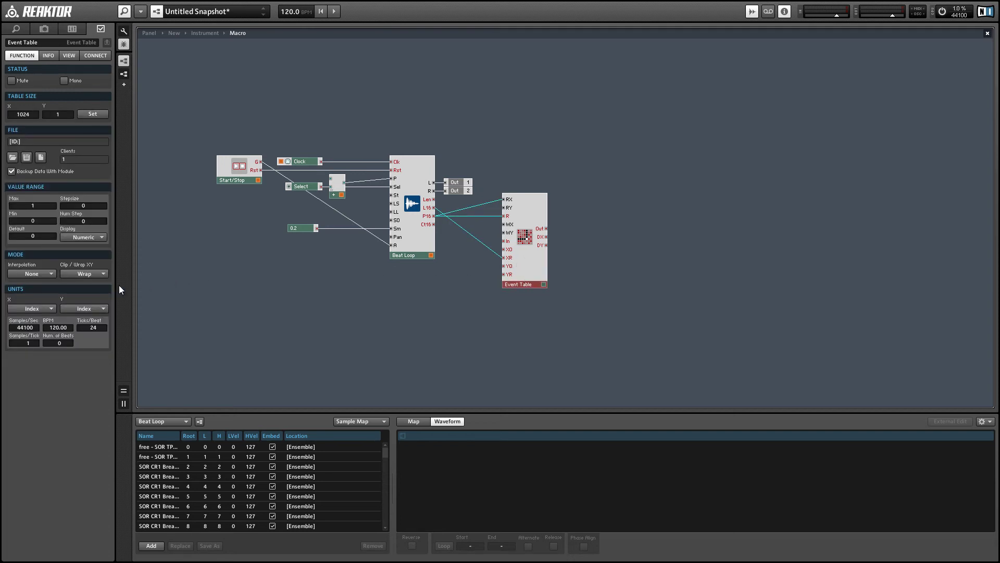
click(86, 276)
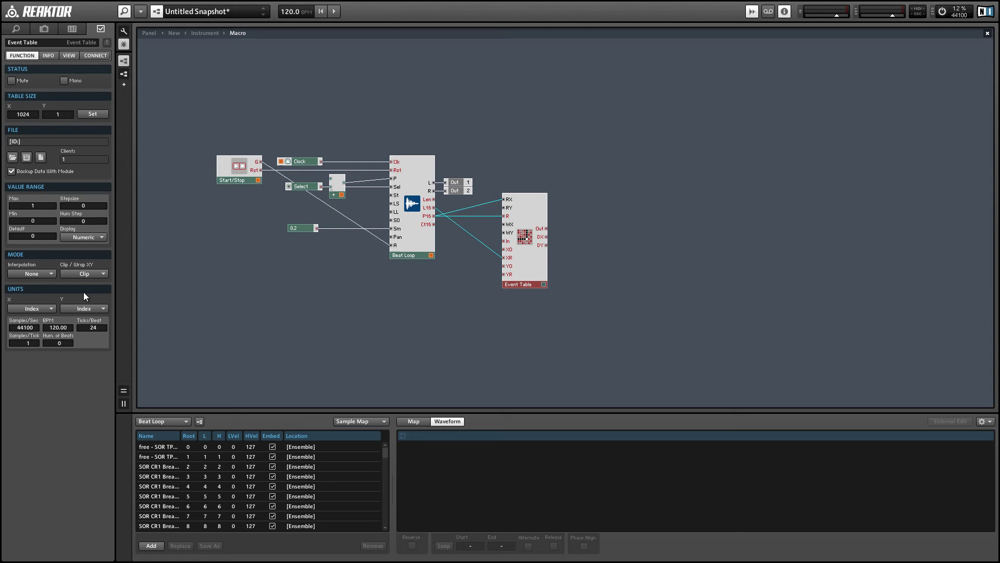
click(69, 56)
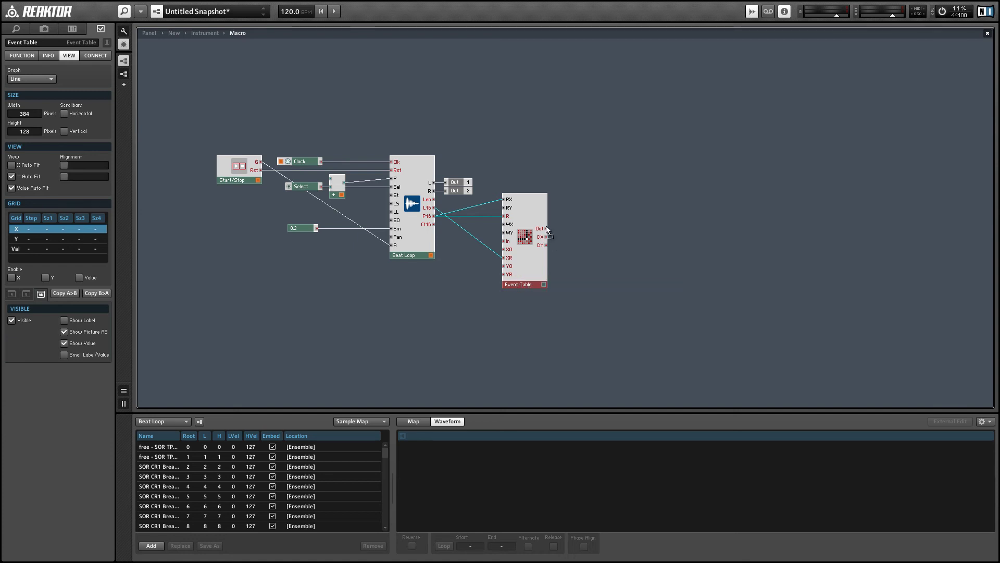
drag(547, 227, 332, 181)
right_click(541, 281)
click(545, 286)
click(447, 200)
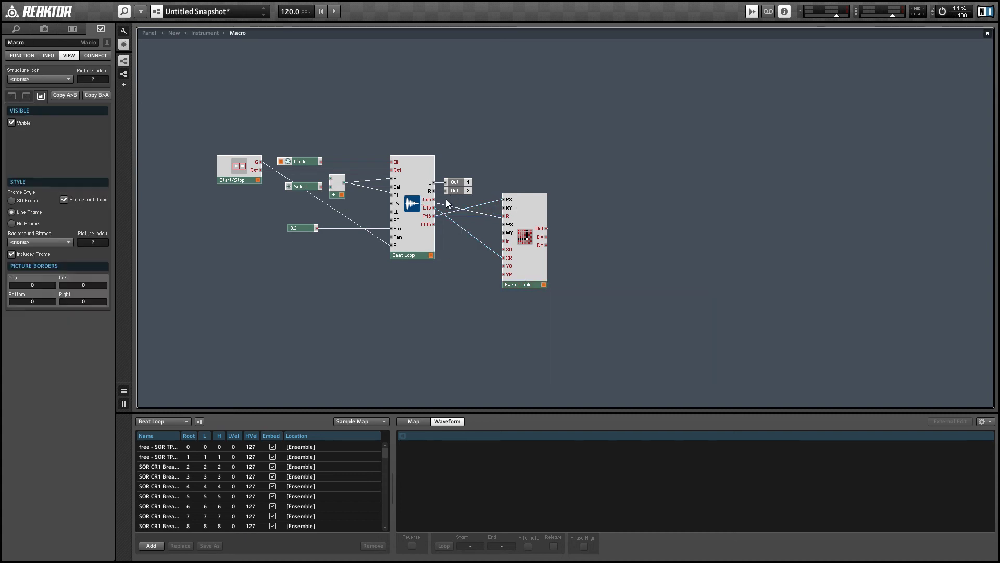
Insert a Multiply module at the Event Table output and wire the table into it.
right_click(547, 233)
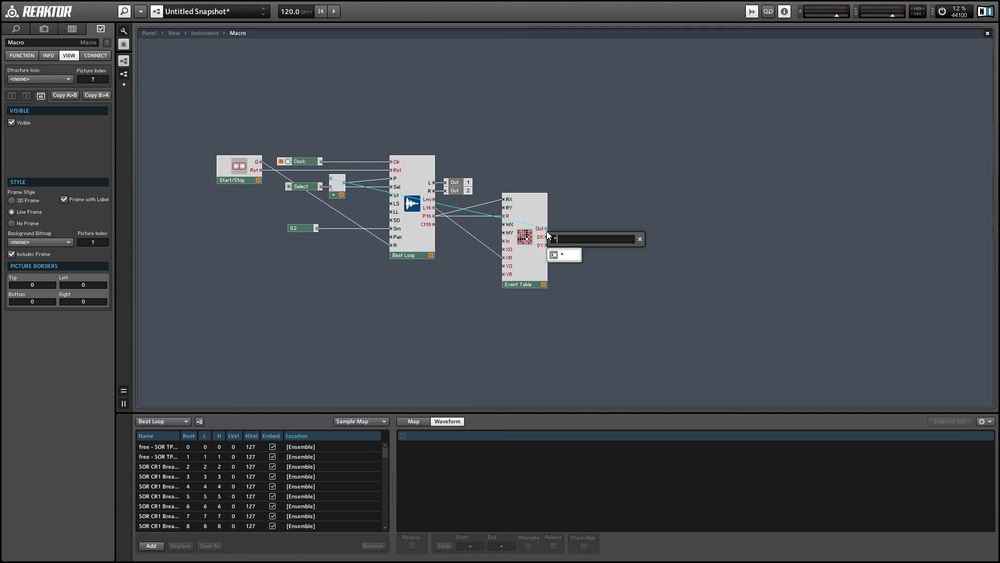
click(619, 213)
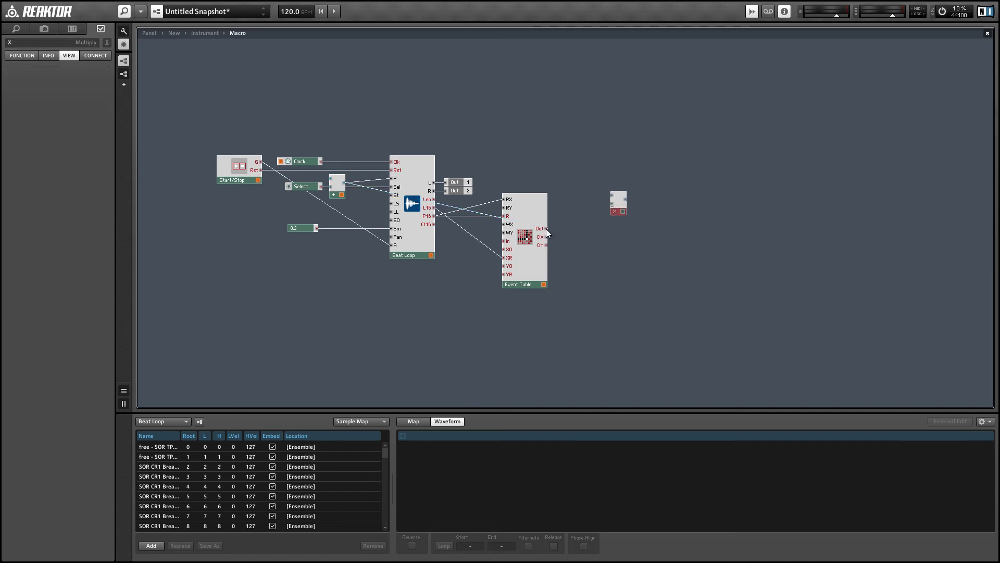
drag(546, 229, 607, 204)
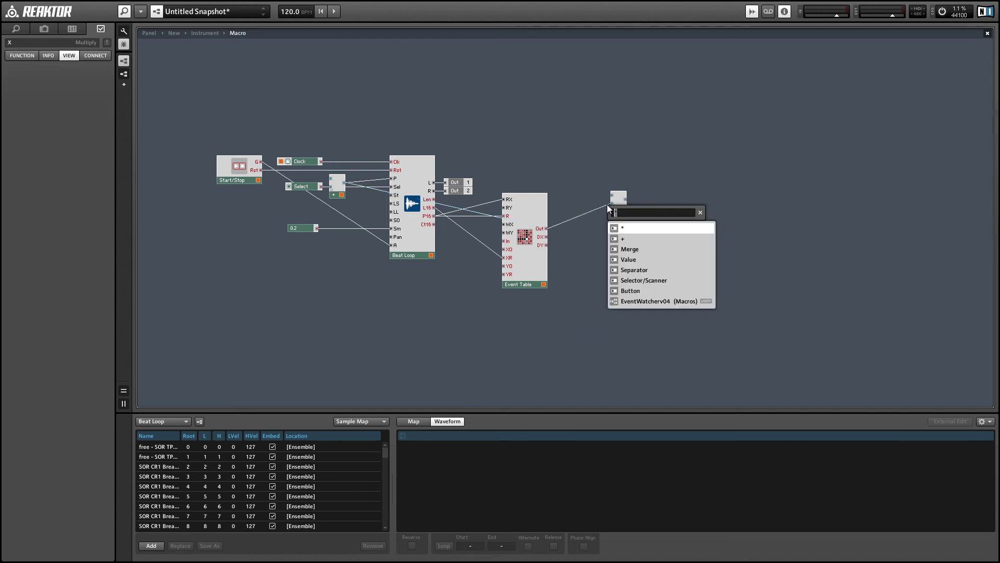
text(button)
Add a button named Pitchshift, move its label upper left, and select the Multiply module.
key(Return)
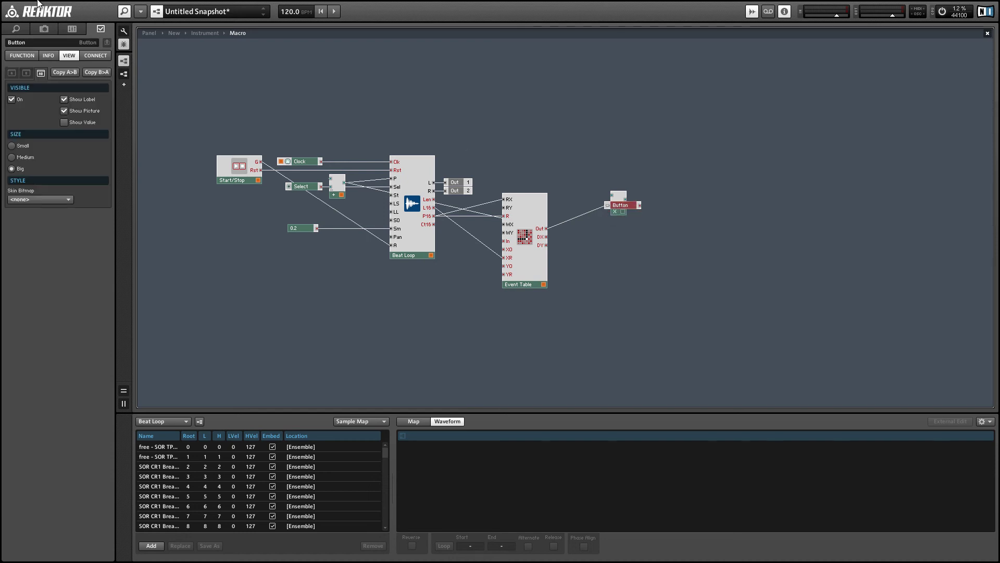
click(12, 43)
text(Pitchshift)
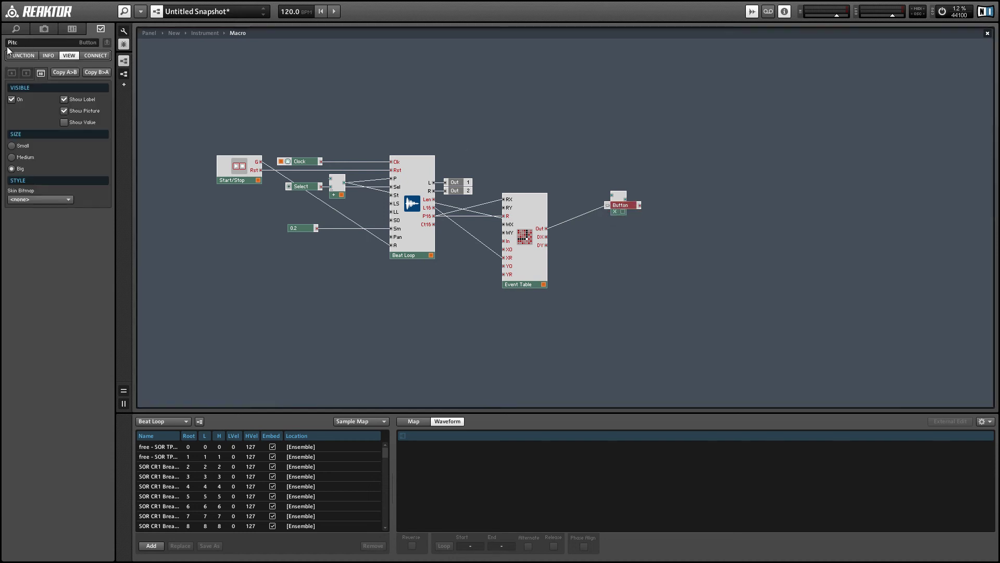
key(Return)
mouse_move(635, 206)
mouse_down()
mouse_move(336, 186)
mouse_move(569, 195)
mouse_up()
mouse_move(551, 155)
mouse_down()
mouse_move(619, 211)
mouse_move(625, 190)
mouse_up()
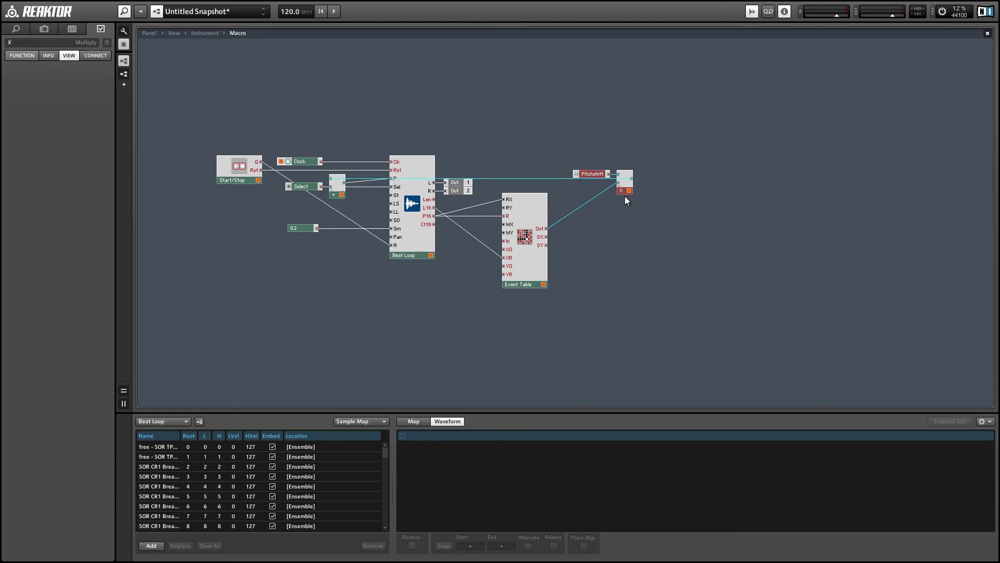
click(625, 200)
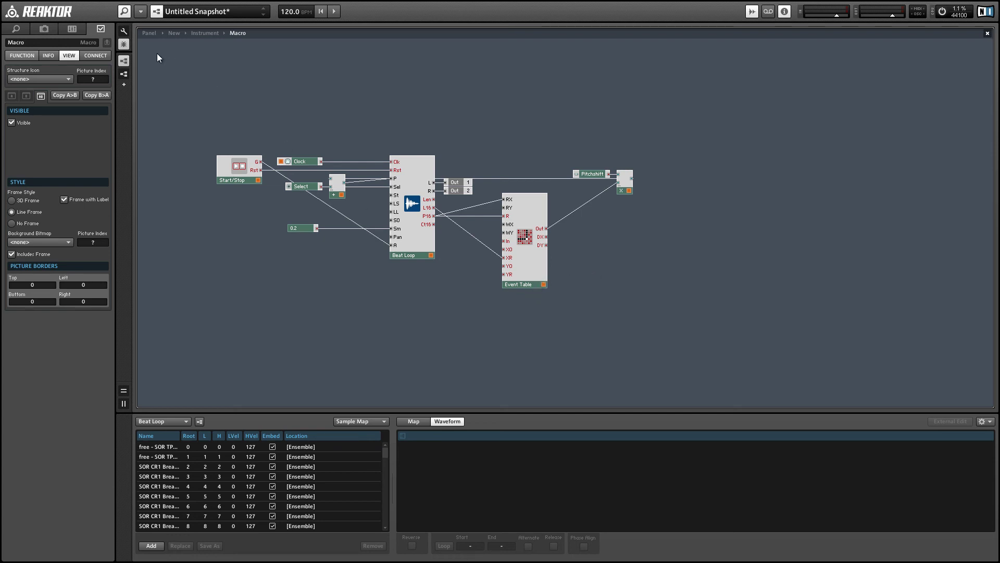
In panel edit mode, set the Beat Loop waveform display width to 384.
click(149, 33)
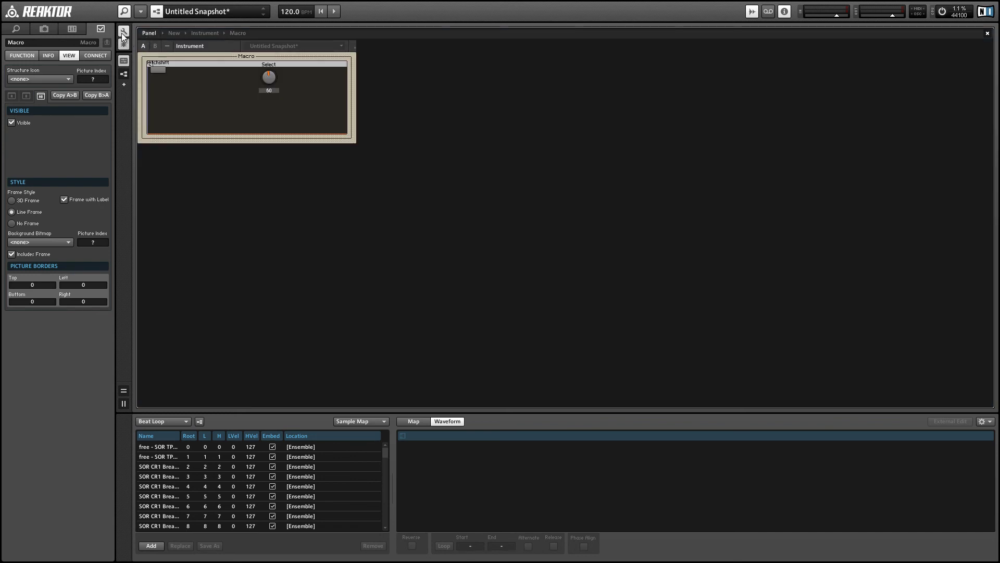
click(123, 32)
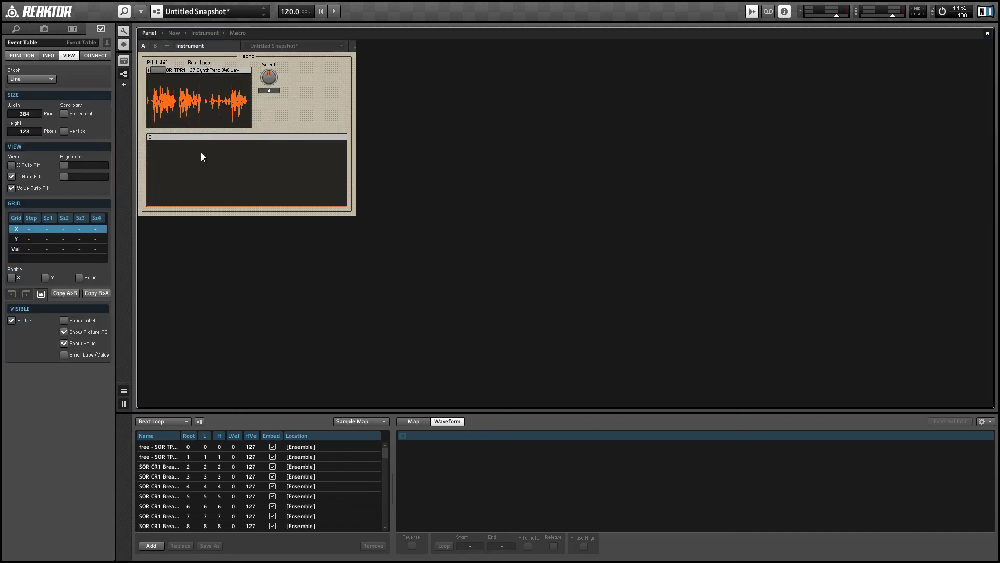
click(203, 124)
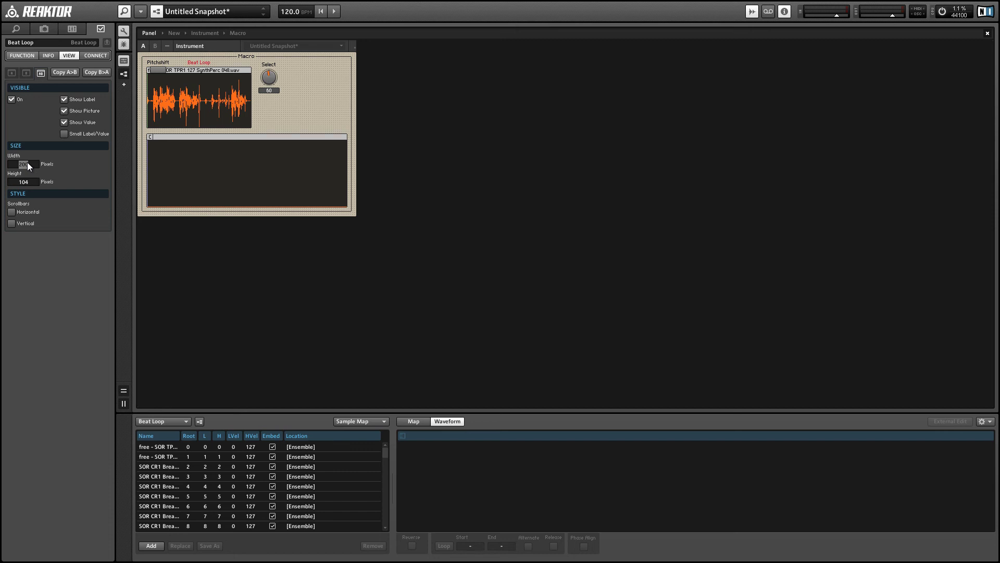
text(384)
key(Return)
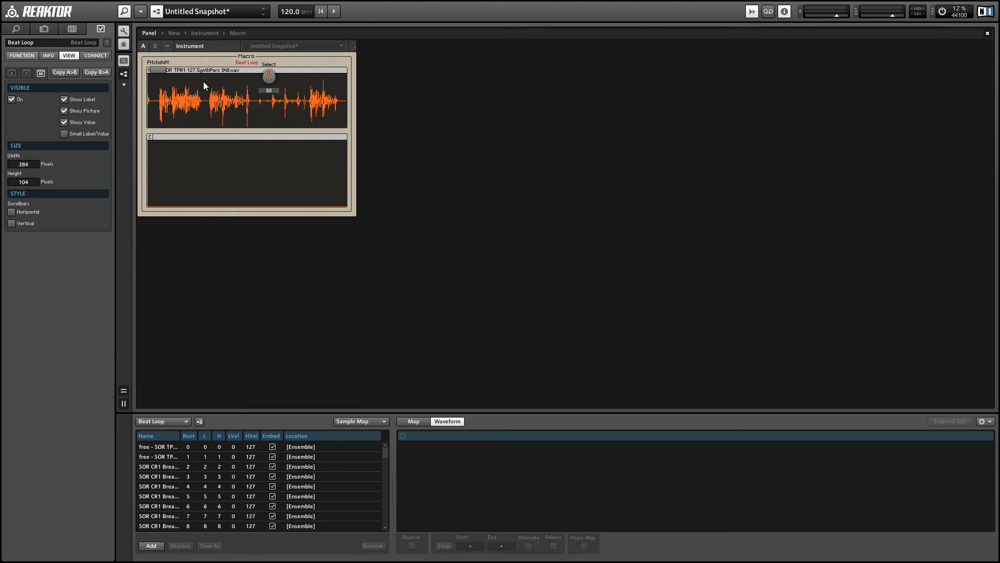
Place the Select knob lower right with the Pitchshift button just above it.
drag(151, 66, 359, 77)
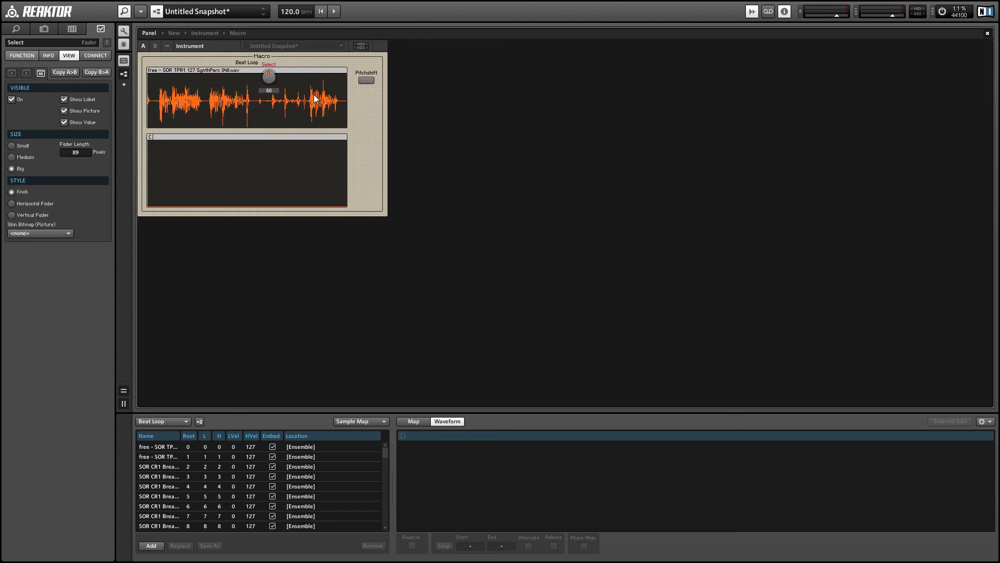
mouse_move(268, 76)
mouse_down()
mouse_move(366, 114)
mouse_move(371, 198)
mouse_up()
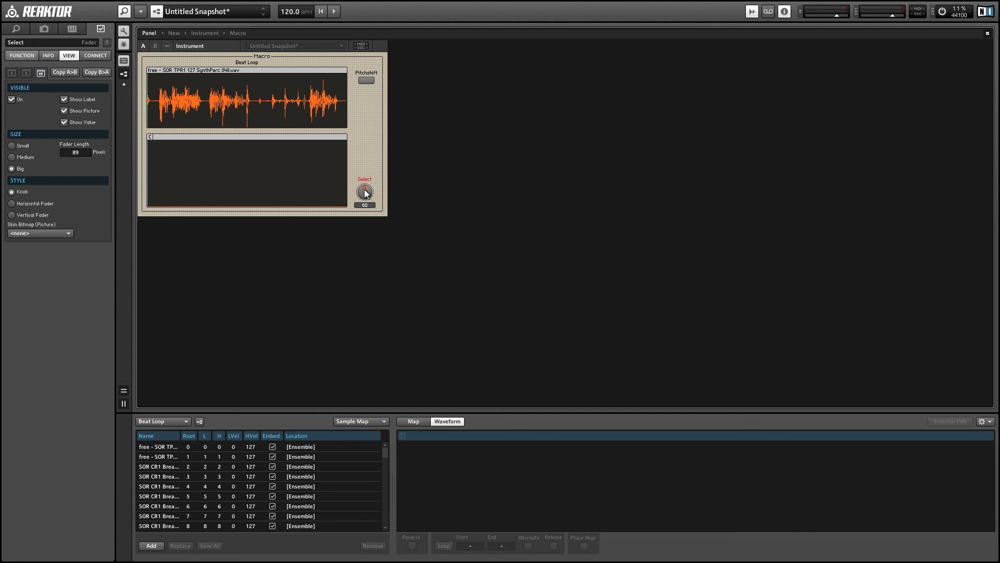
drag(371, 80, 363, 143)
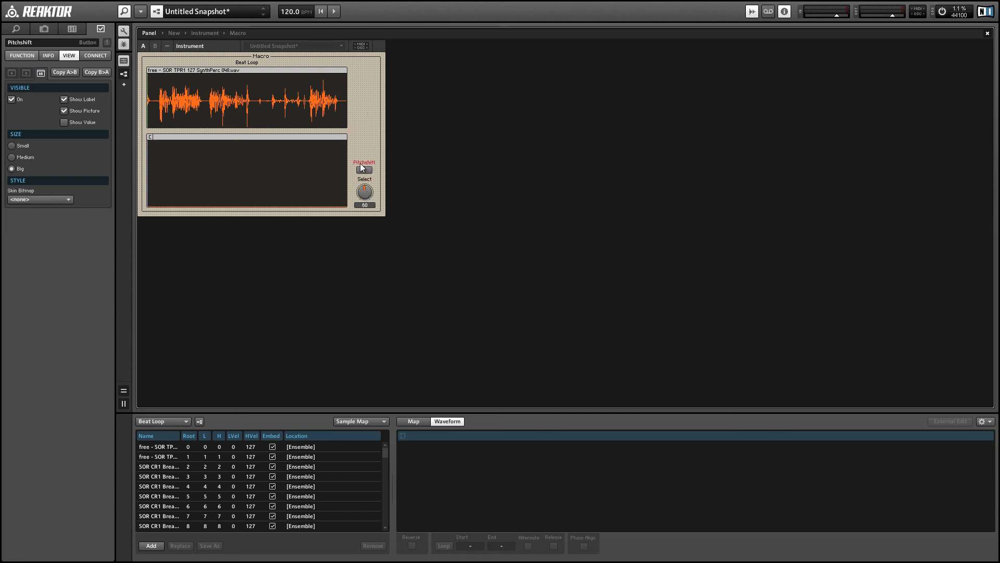
Set the Event Table's function range to Max 12 and Min -12.
click(168, 144)
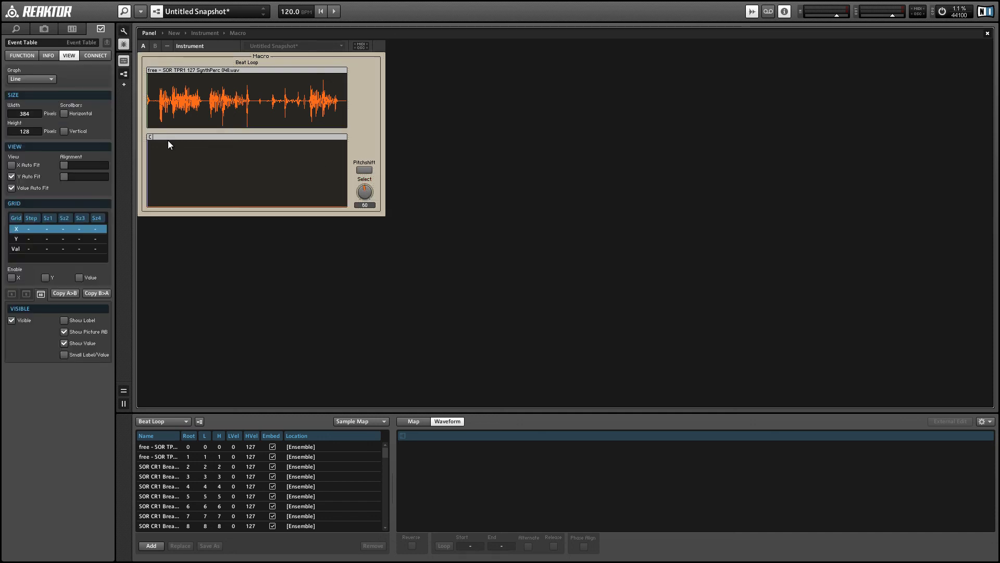
click(17, 56)
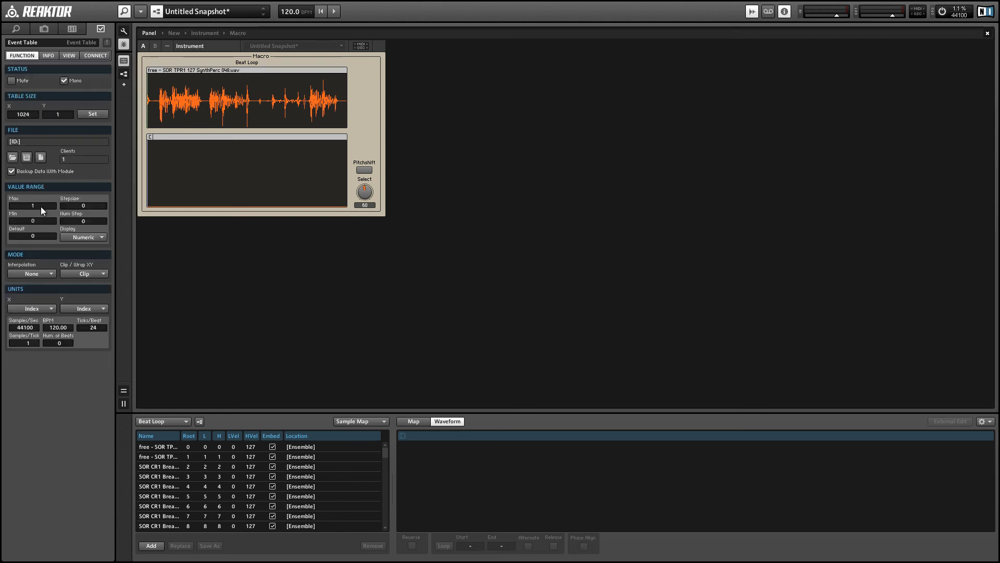
text(2)
key(Return)
drag(24, 222, 25, 222)
text(-12)
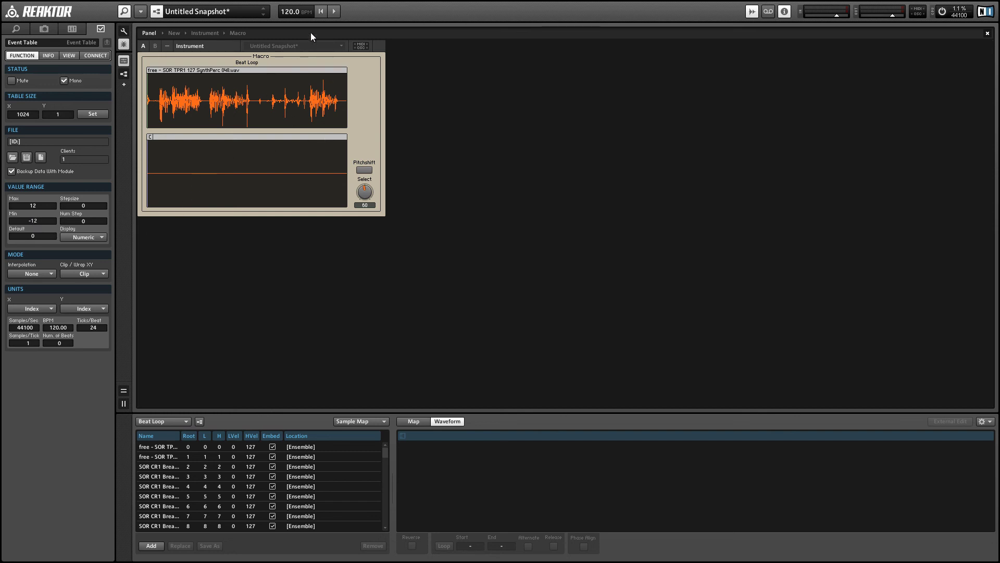
Start loop playback, switch Pitchshift on, and select the Event Table display.
click(333, 12)
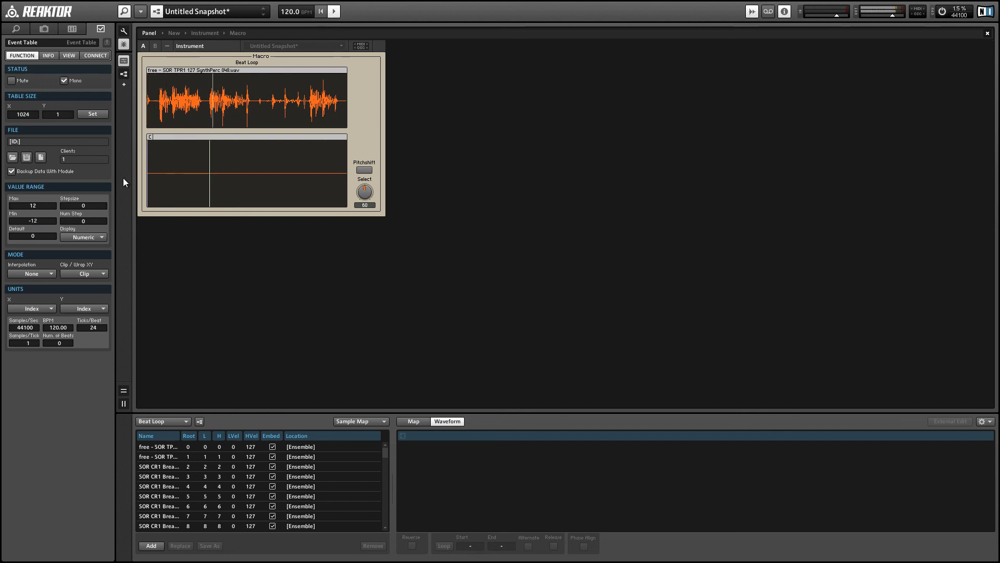
click(365, 170)
click(167, 173)
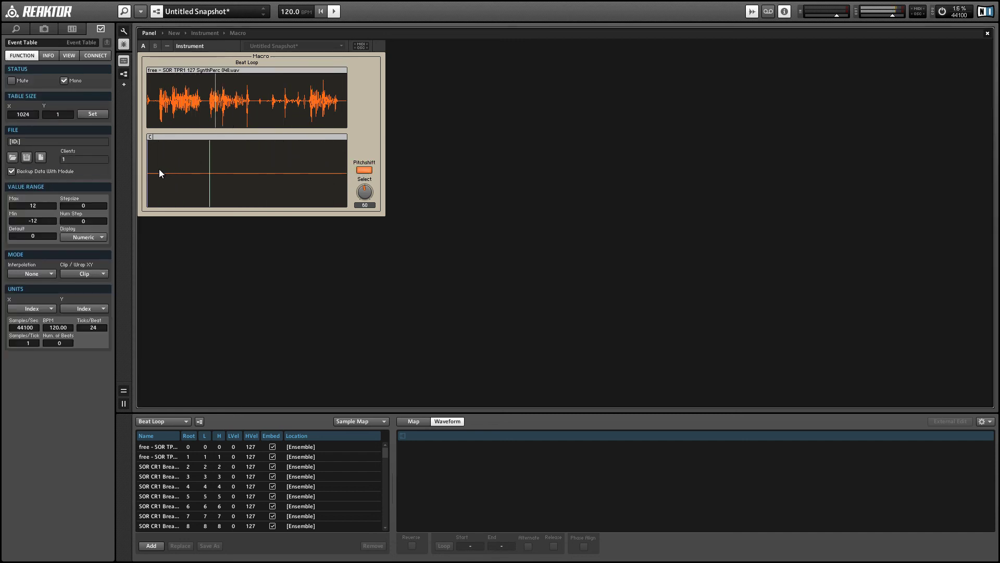
Switch the Event Table to Table Draw Mode and draw stepped pitch values.
right_click(183, 158)
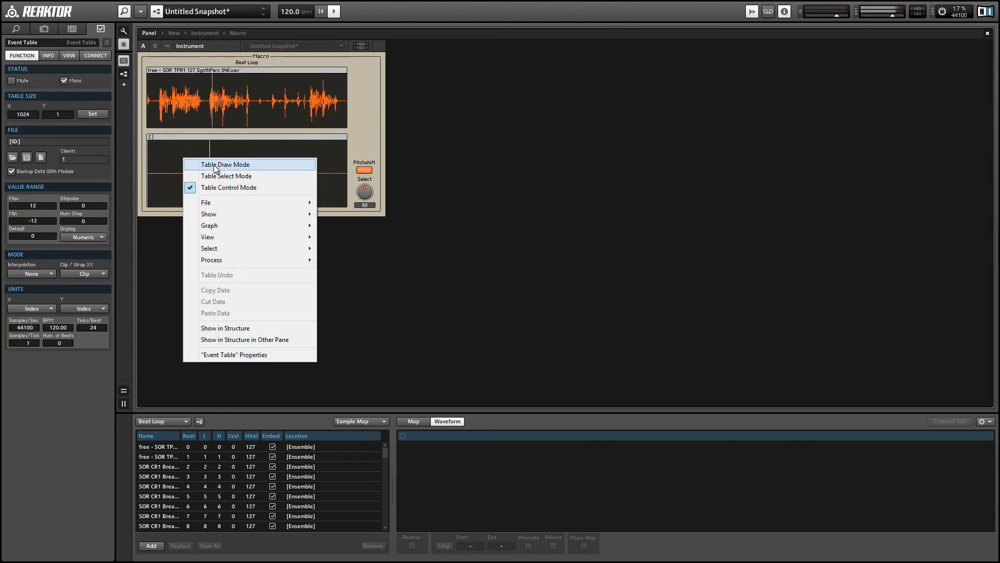
click(208, 165)
mouse_move(148, 172)
mouse_down()
mouse_move(198, 137)
mouse_move(227, 198)
mouse_up()
drag(280, 169, 312, 146)
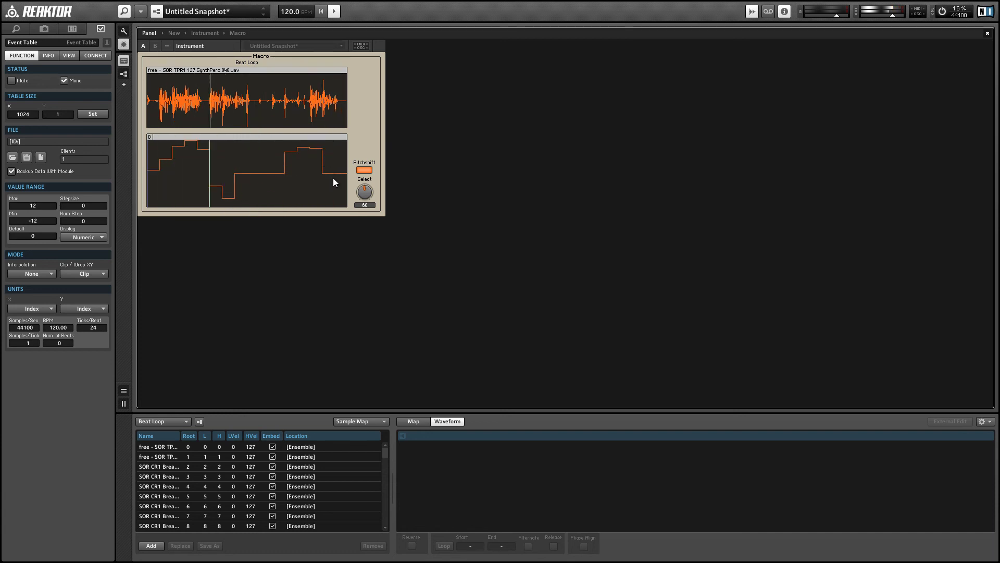
Raise Select through 80, 84 and 90 for other loops while redrawing table steps.
click(370, 197)
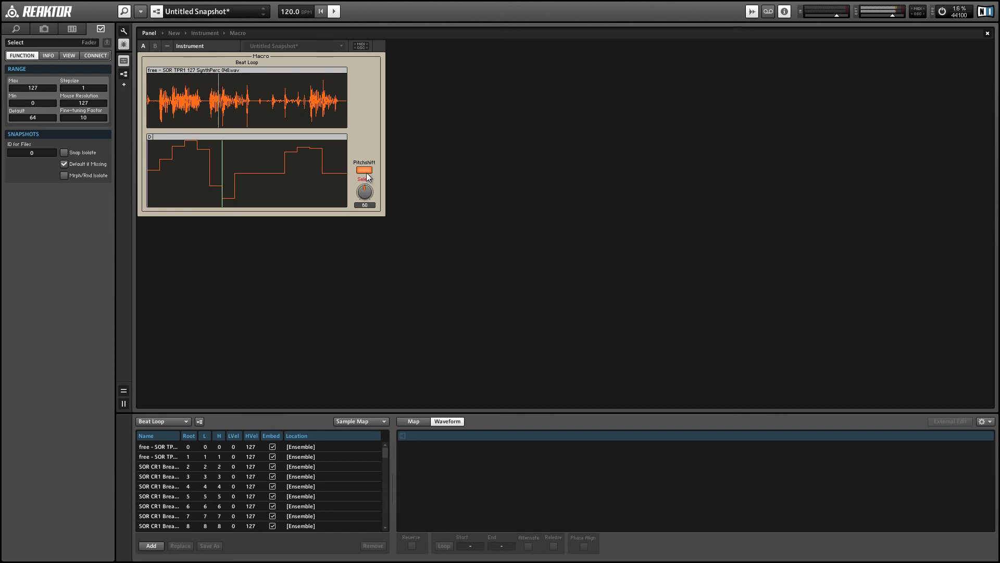
drag(370, 197, 359, 180)
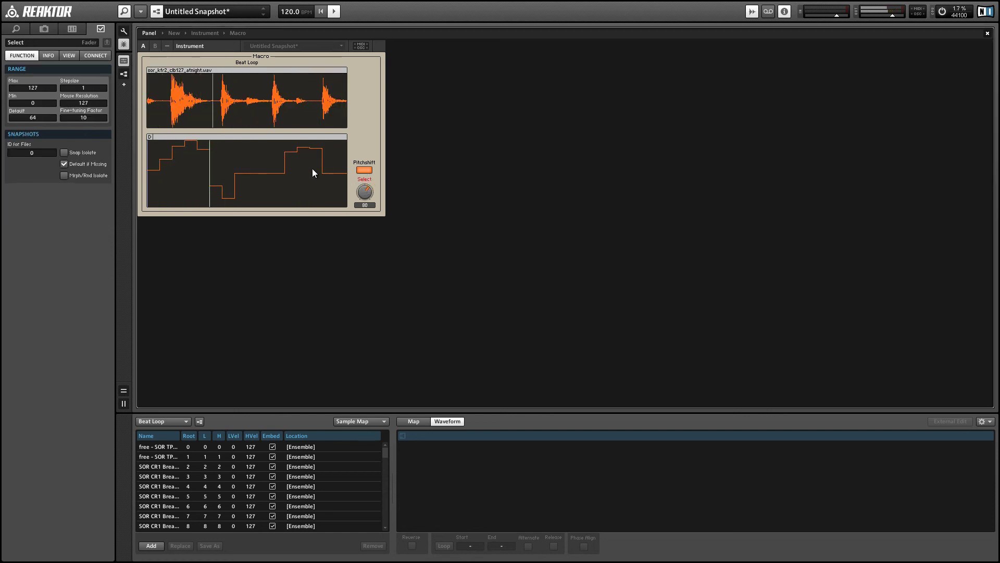
click(292, 181)
drag(365, 192, 365, 188)
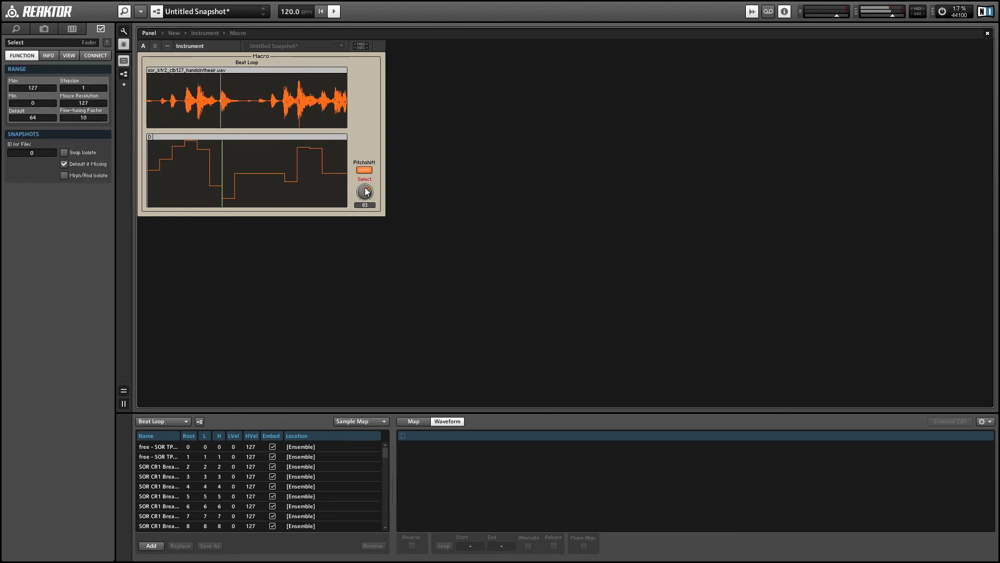
drag(300, 164, 320, 153)
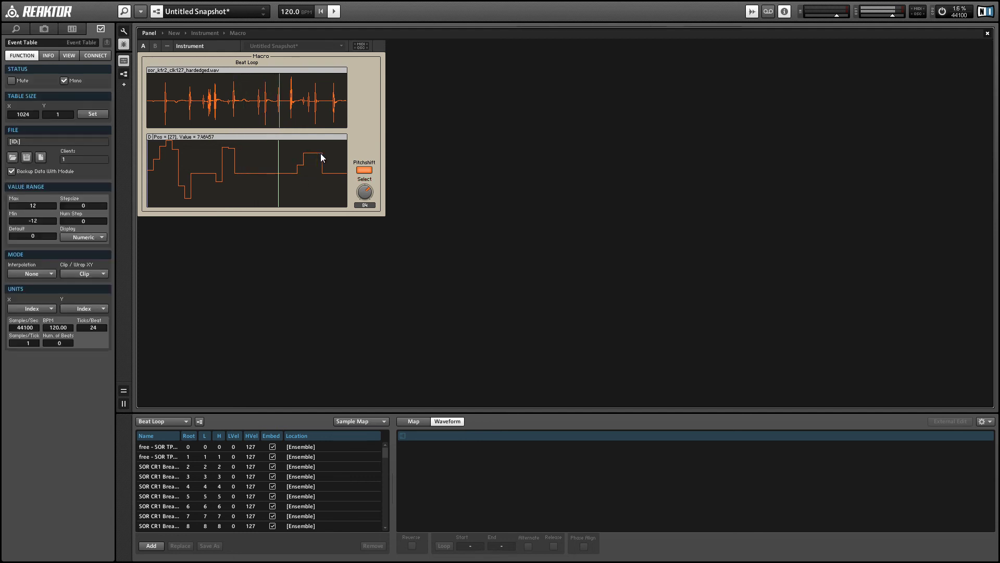
drag(364, 191, 369, 192)
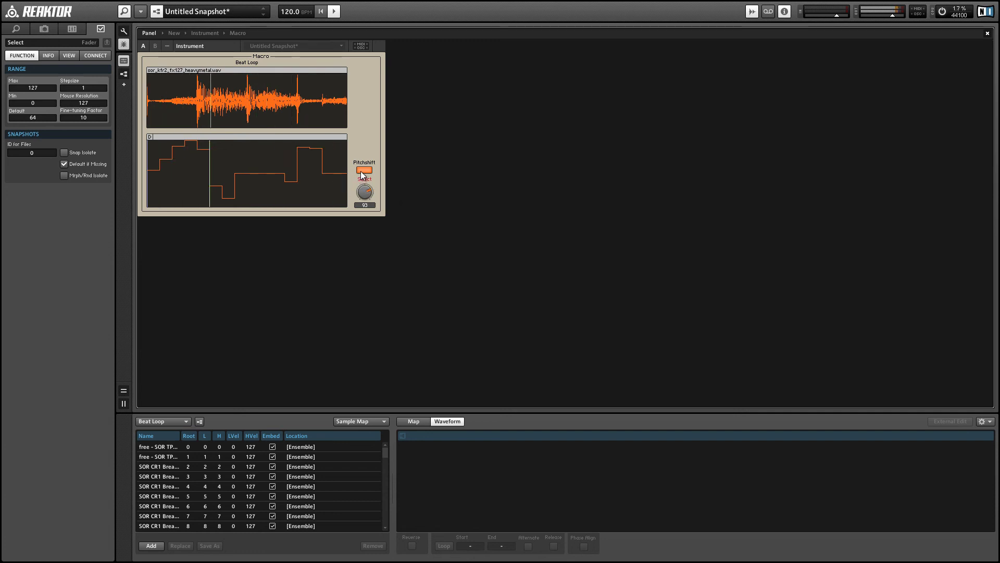
Toggle Pitchshift off and back on, stop playback, and show the instrument's settings.
click(364, 171)
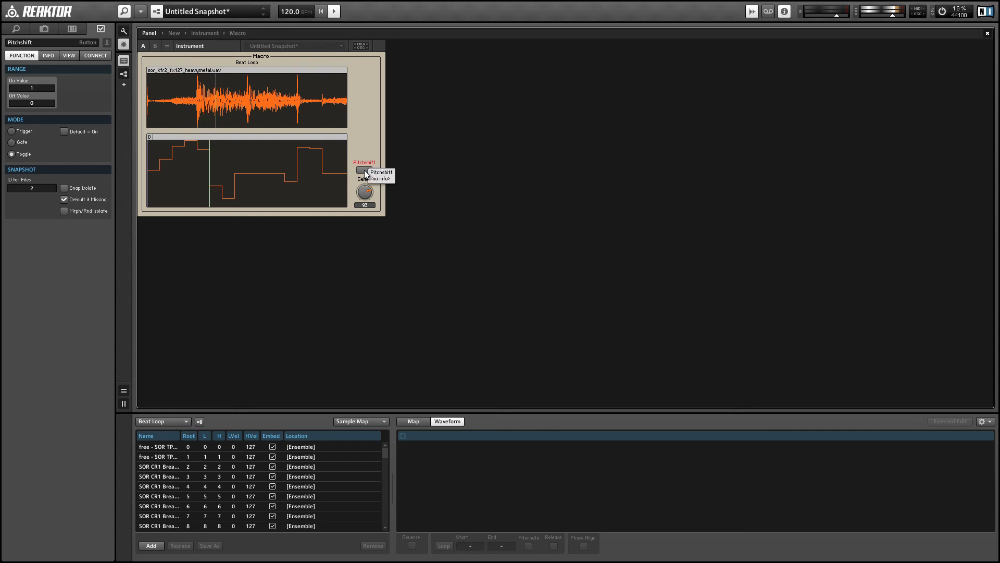
click(364, 172)
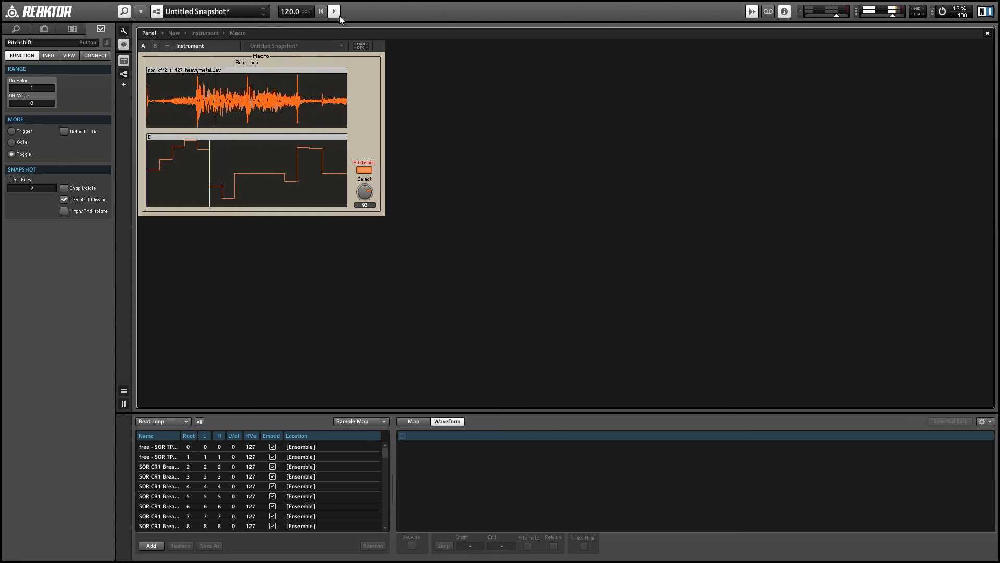
click(333, 11)
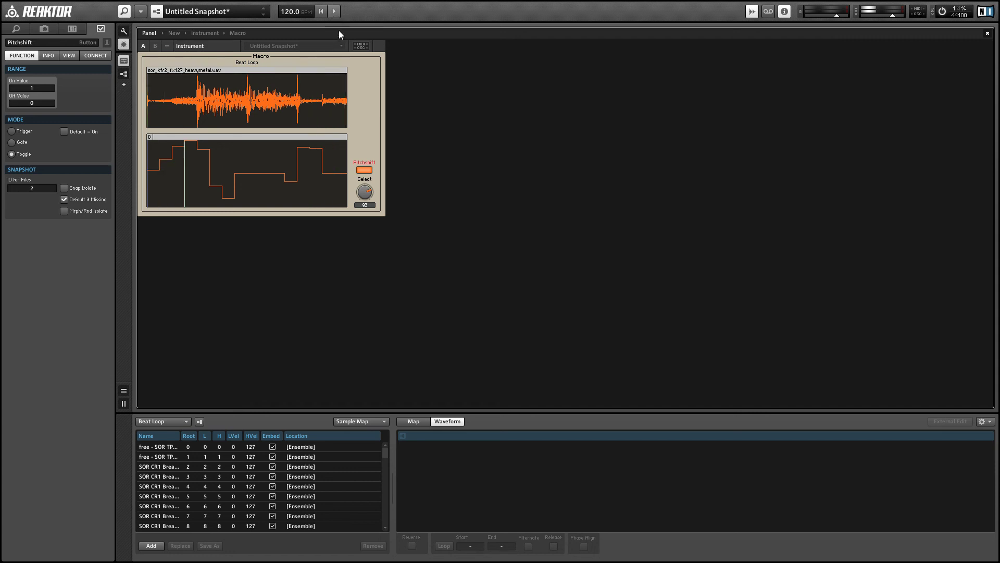
click(359, 79)
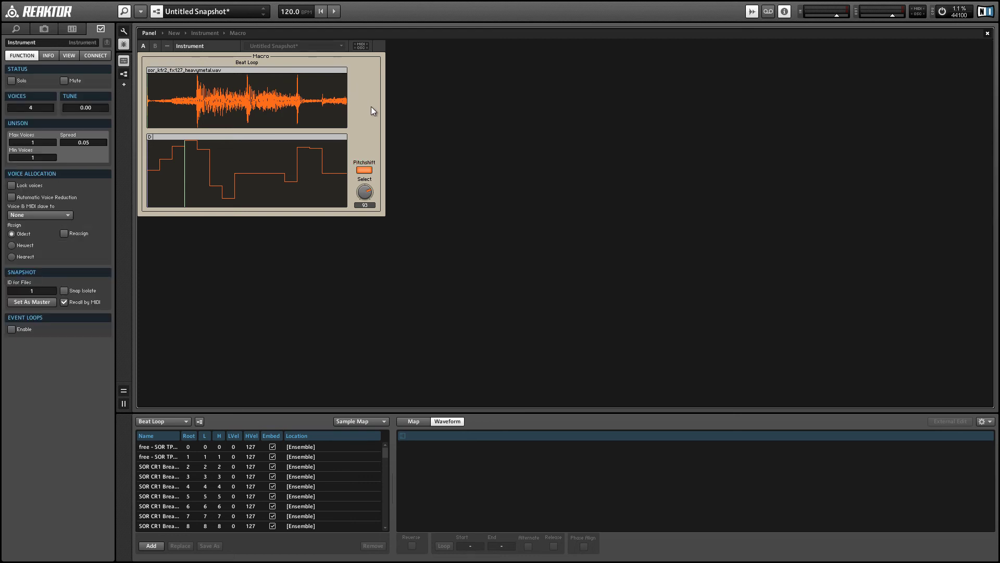